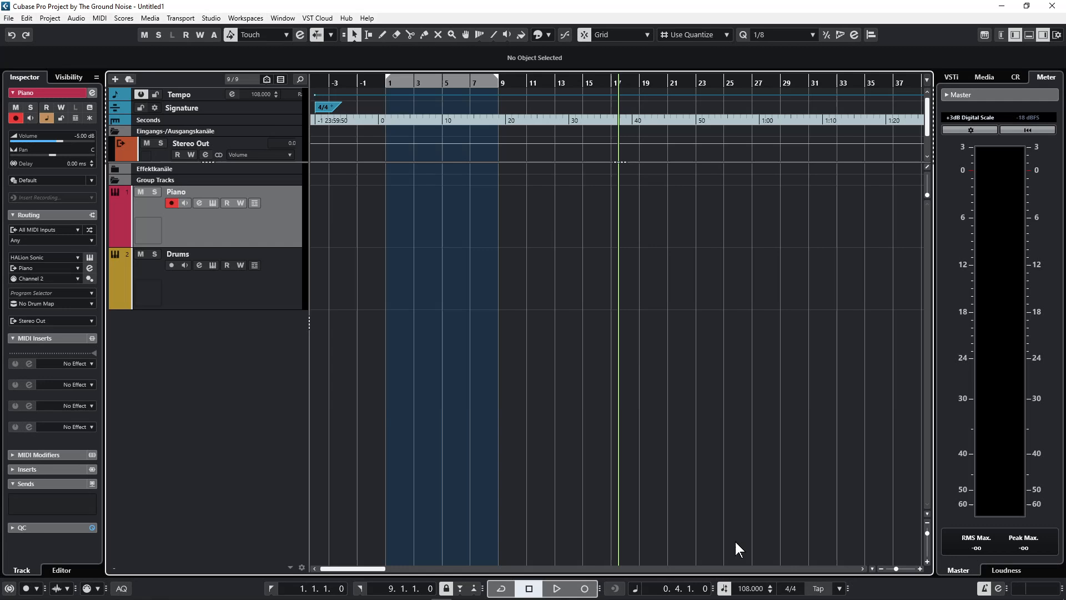
Step: Set the project tempo to 72 BPM and create an empty one-bar part at bar 1 on the Piano track
{"action": "double_click", "coordinate": [749, 588]}
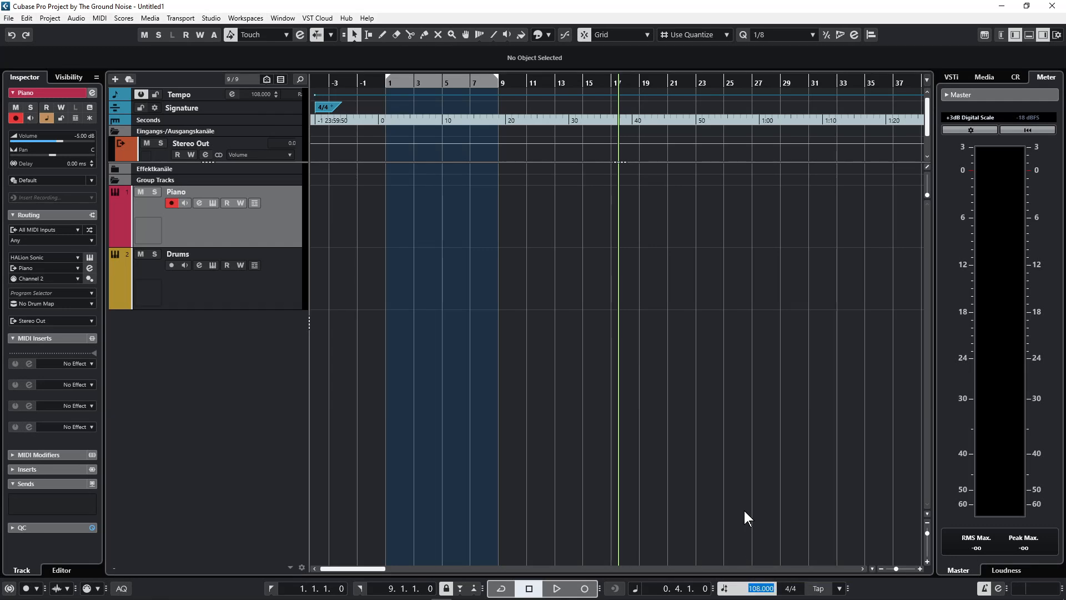
{"action": "type", "text": "72"}
{"action": "key", "text": "Return"}
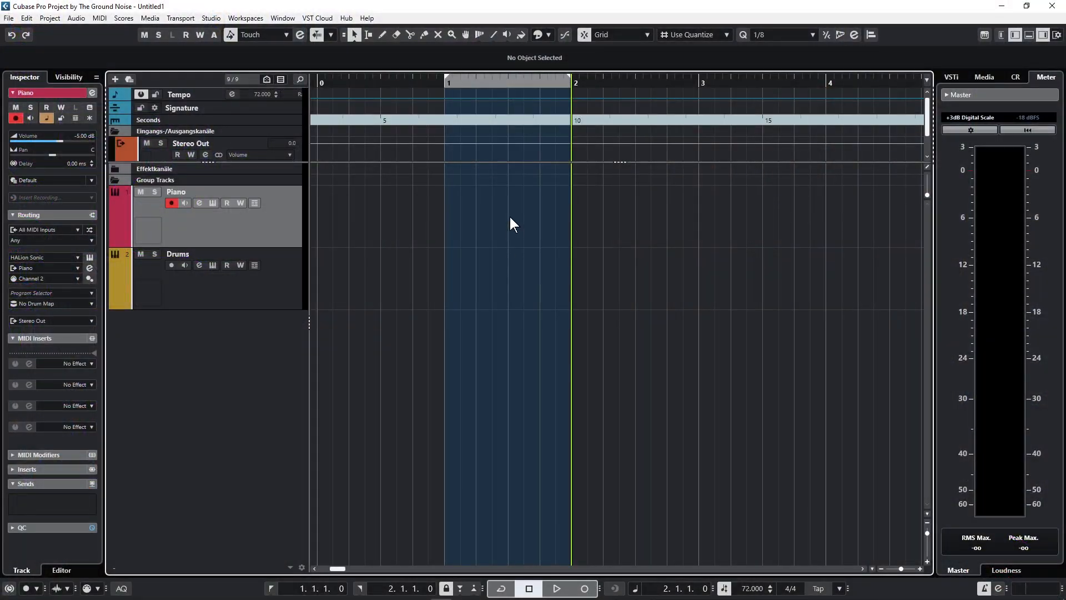
{"action": "double_click", "coordinate": [509, 215]}
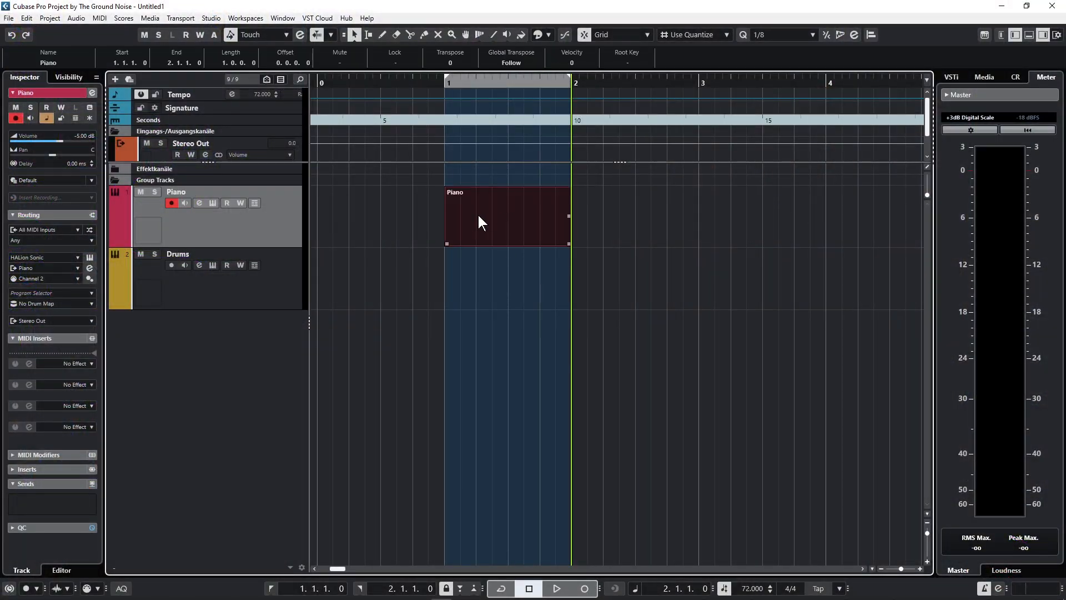
Step: Set the amplifier attack to 90 and the level to 7.0 dB in the Piano track's HALion Sonic instrument
{"action": "left_click", "coordinate": [213, 203]}
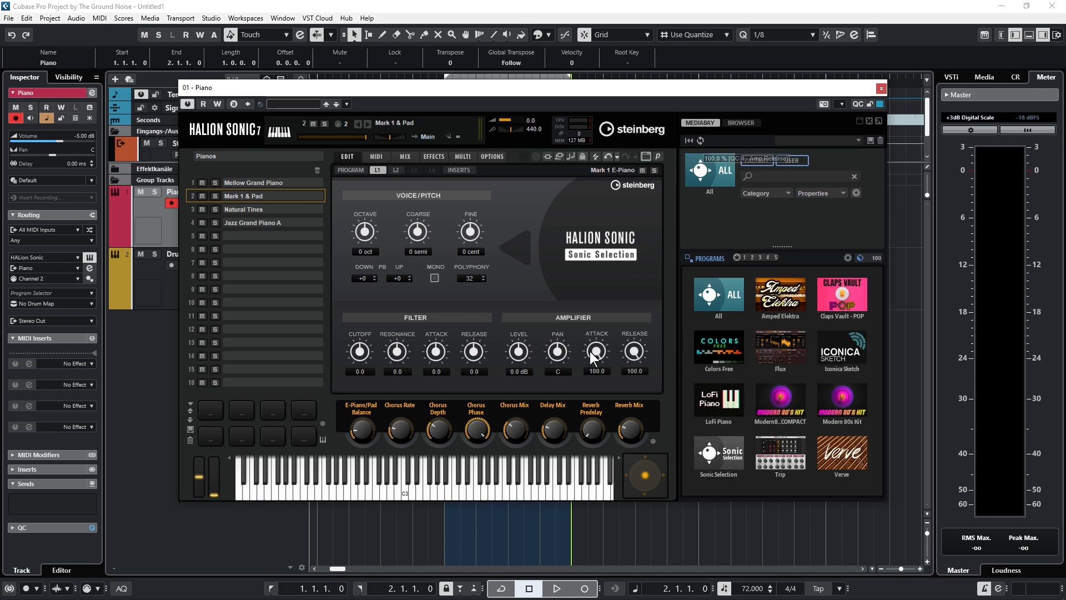
{"action": "left_click", "coordinate": [603, 372]}
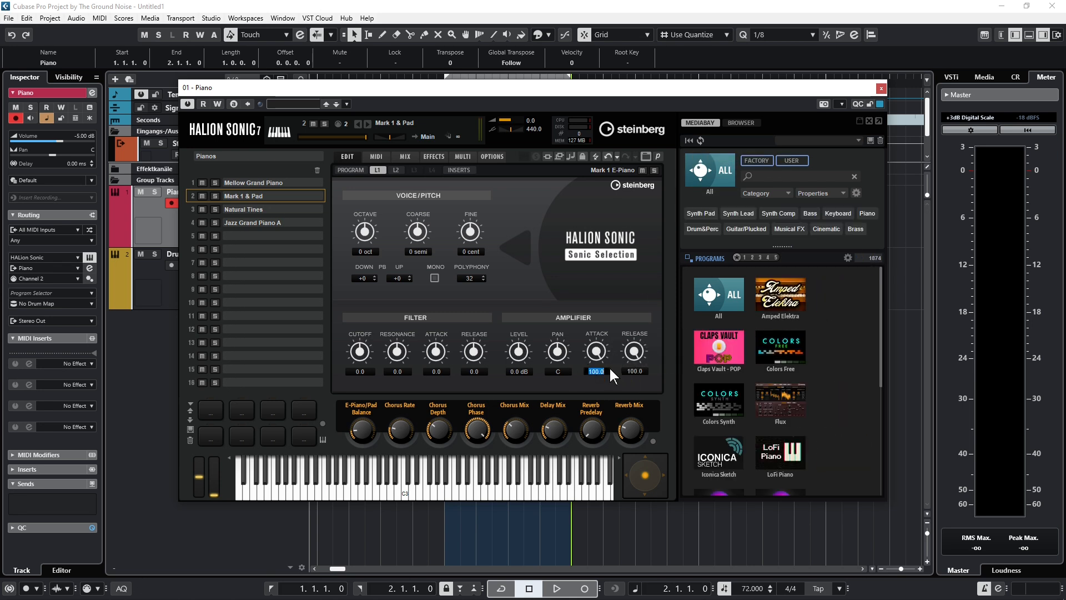
{"action": "type", "text": "90"}
{"action": "left_click", "coordinate": [522, 371]}
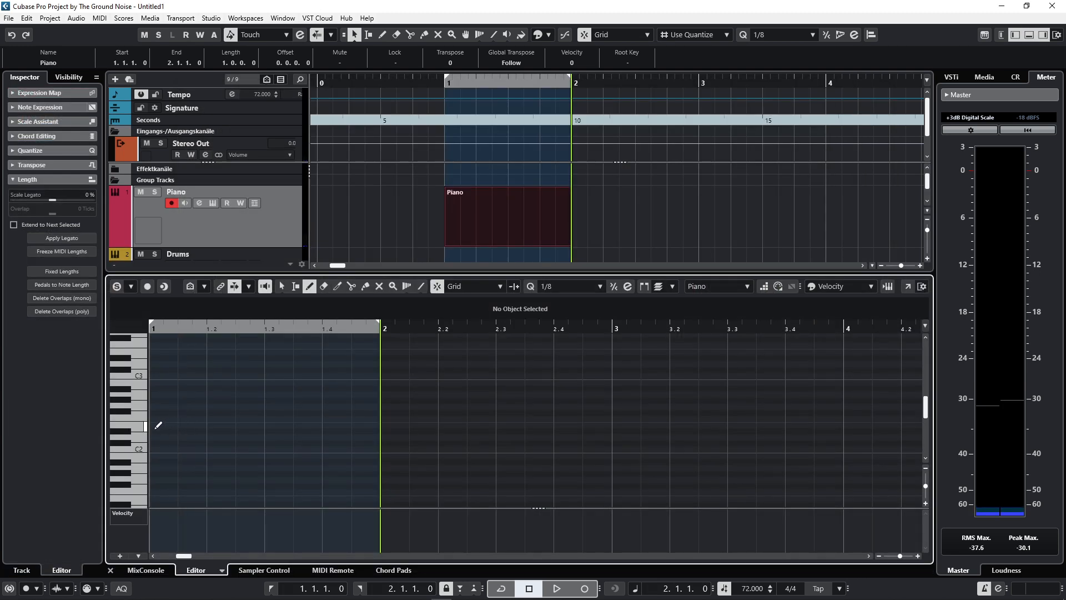
Step: Draw a one-bar E2 note in the Piano part and repeat the part in bars 2 and 3 with the notes G2 and B2
{"action": "left_click_drag", "start_coordinate": [157, 426], "coordinate": [380, 426]}
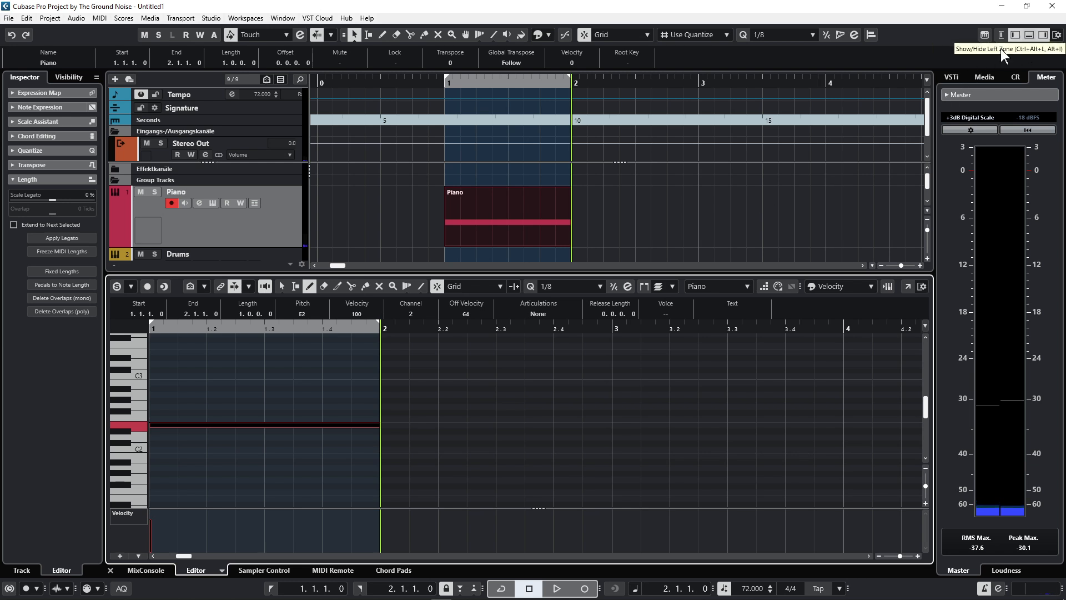
{"action": "left_click_drag", "start_coordinate": [570, 216], "coordinate": [605, 209]}
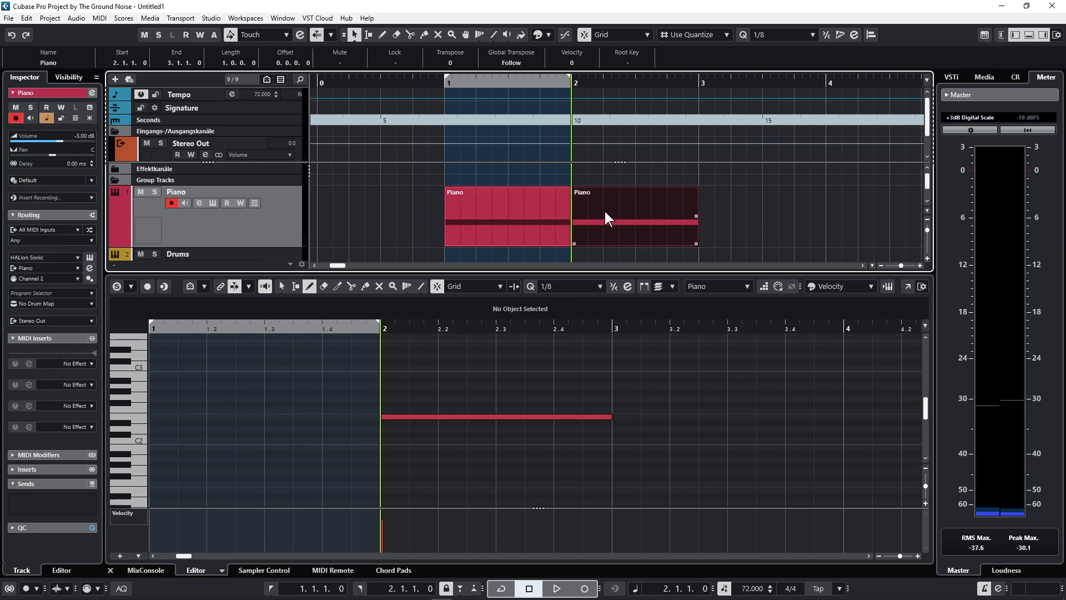
{"action": "key", "text": "1"}
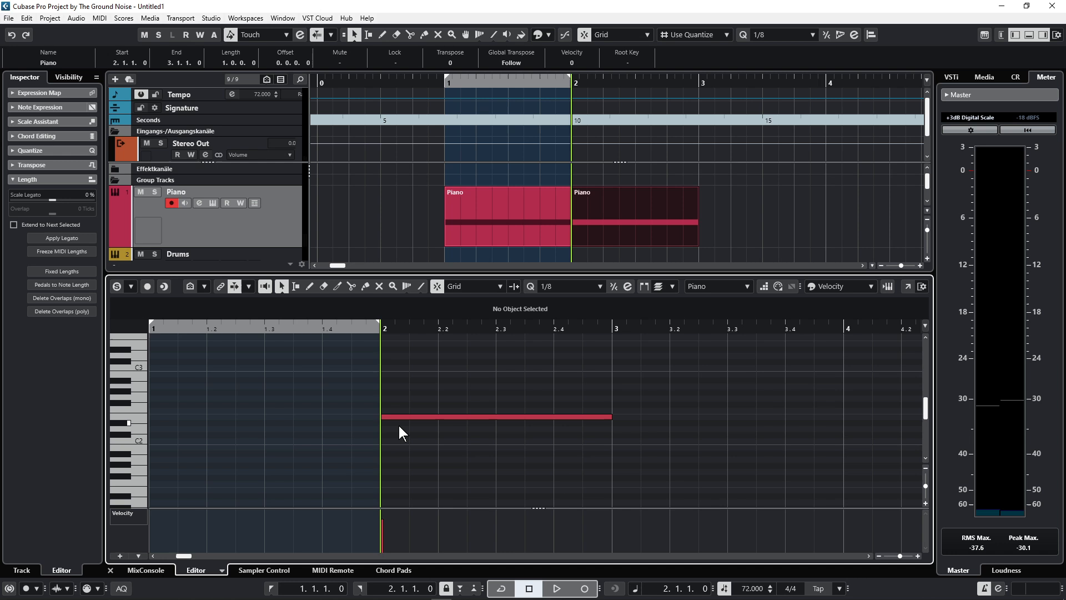
{"action": "left_click_drag", "start_coordinate": [410, 417], "coordinate": [415, 398]}
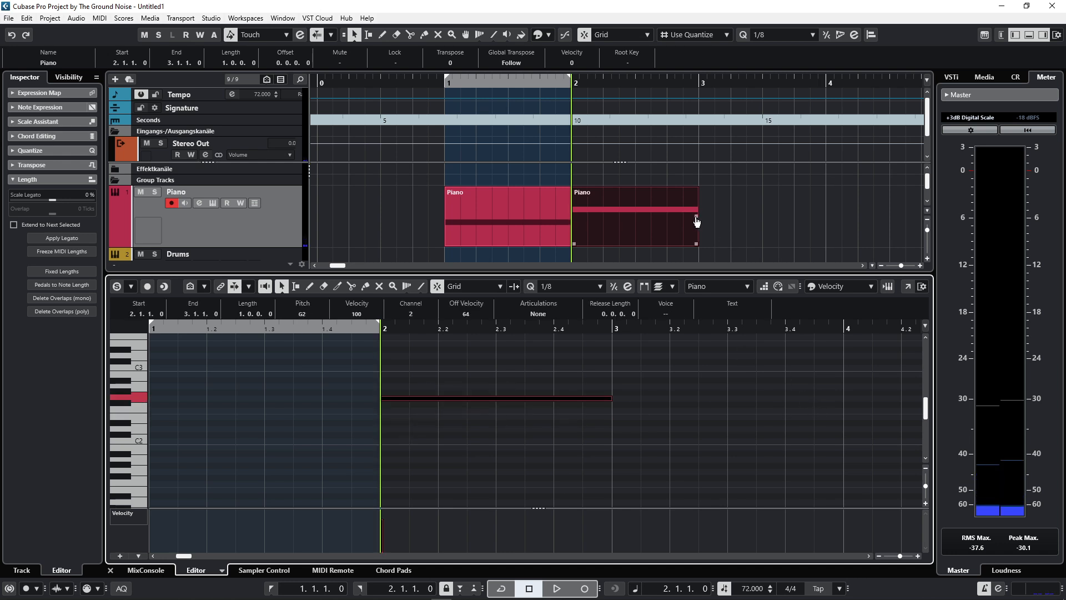
{"action": "left_click_drag", "start_coordinate": [697, 215], "coordinate": [702, 215]}
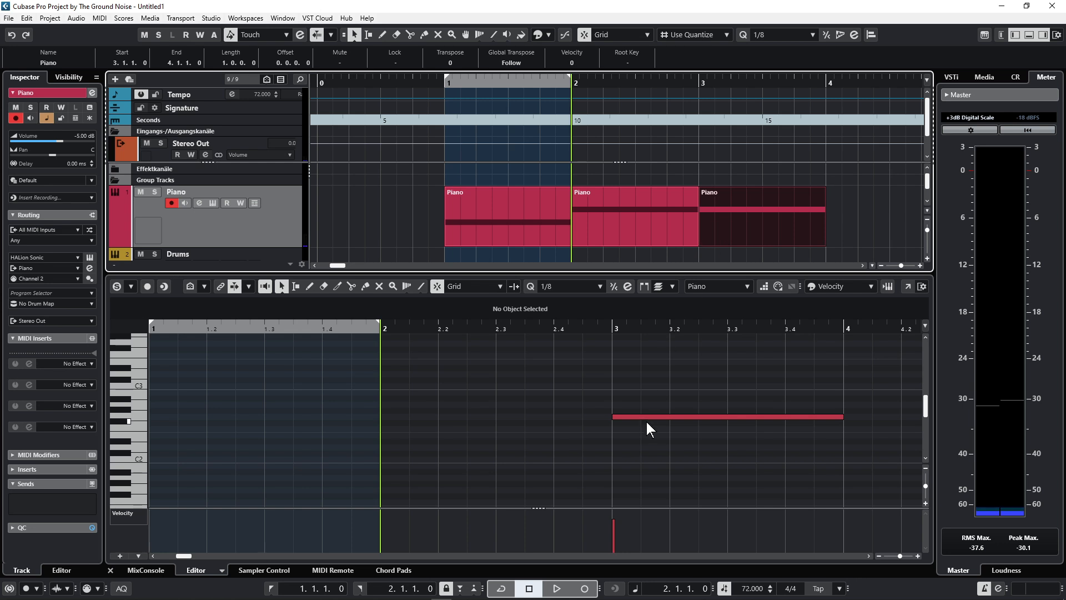
{"action": "left_click_drag", "start_coordinate": [649, 418], "coordinate": [651, 391]}
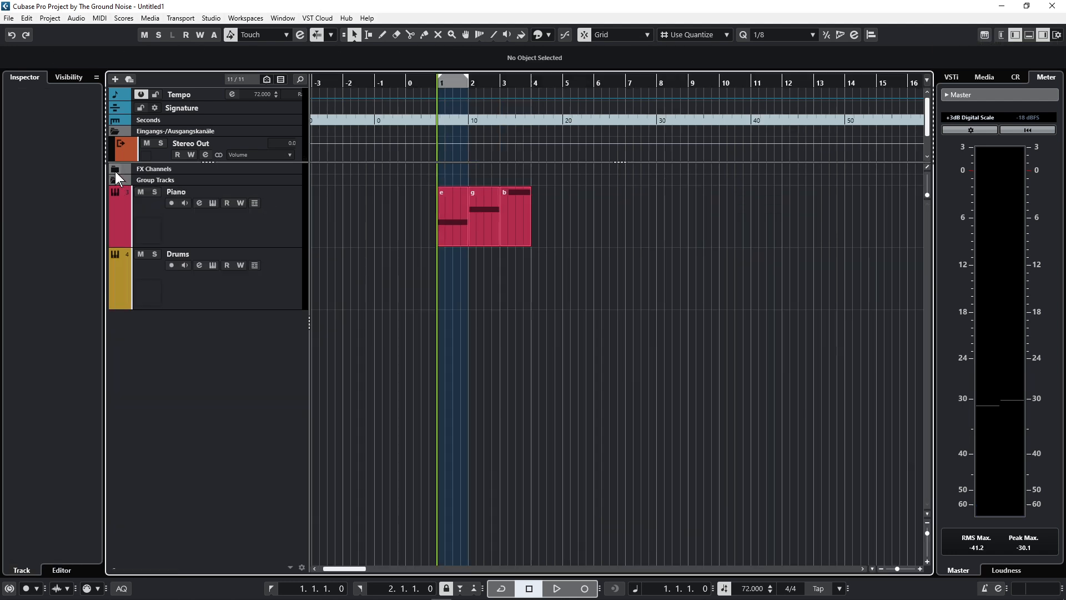
Step: Expand the FX Channels folder and review the StereoDelay plug-in settings on the FX 01 track
{"action": "left_click", "coordinate": [114, 170]}
{"action": "left_click", "coordinate": [222, 218]}
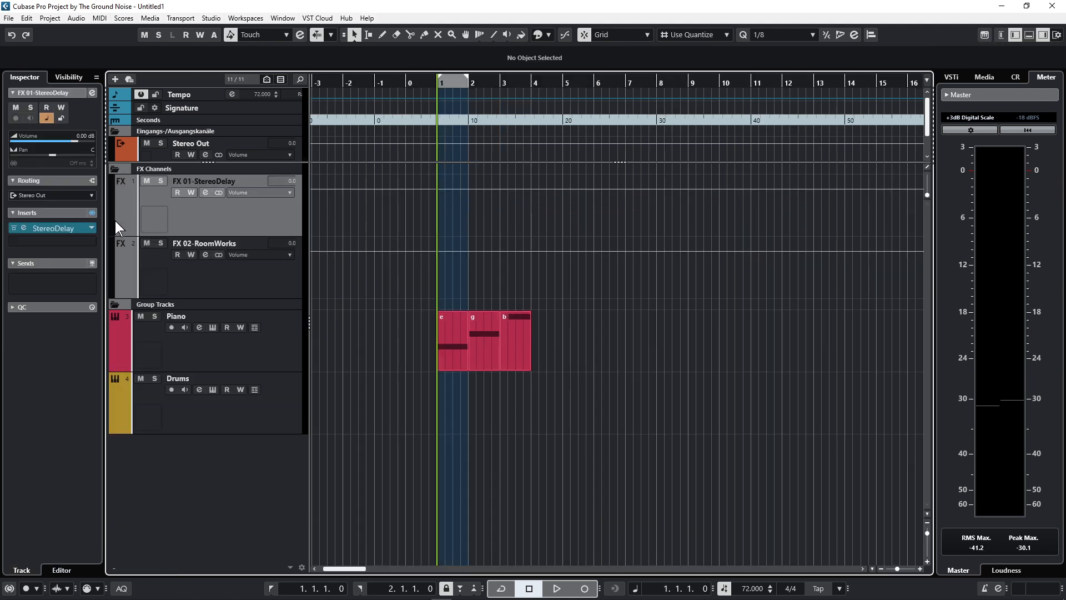
{"action": "left_click", "coordinate": [23, 228]}
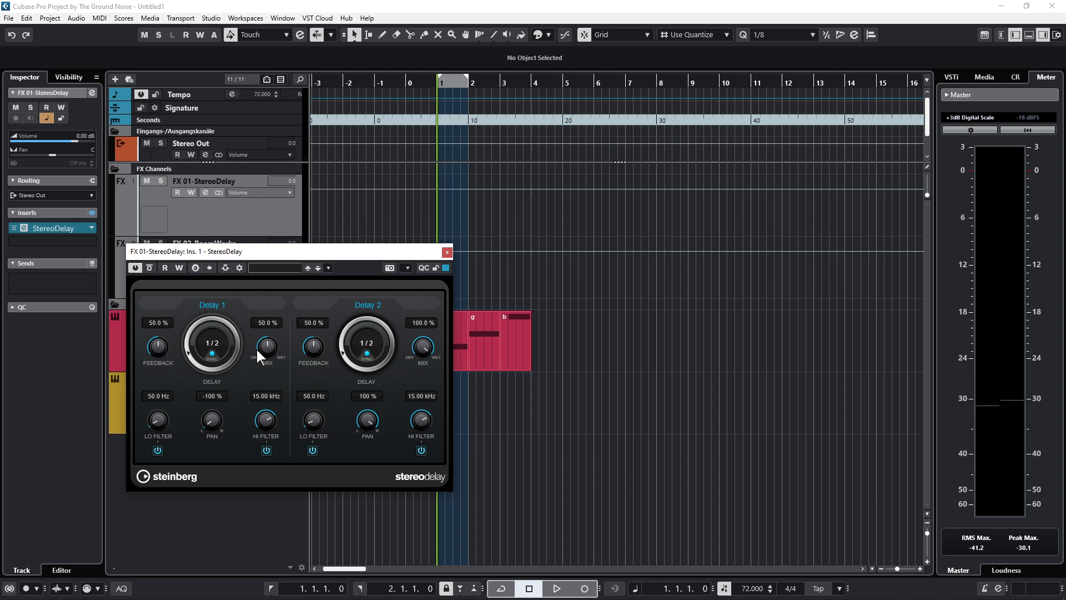
{"action": "left_click", "coordinate": [447, 253]}
Step: Load the Hall Dark And Long preset in the RoomWorks reverb on the FX 02 track
{"action": "left_click", "coordinate": [239, 270]}
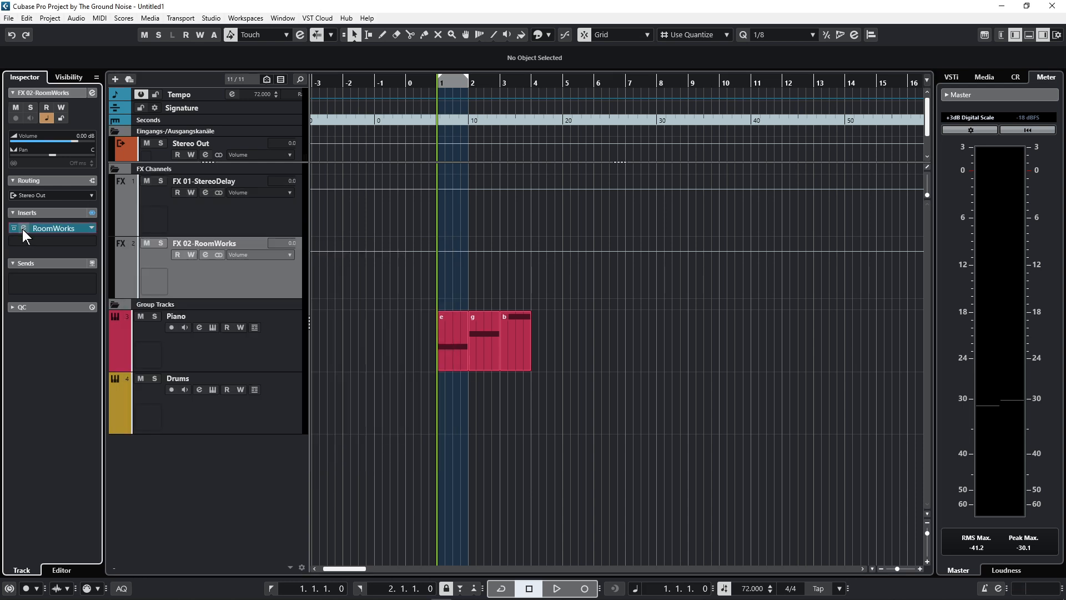
{"action": "left_click", "coordinate": [23, 228]}
{"action": "left_click_drag", "start_coordinate": [498, 324], "coordinate": [465, 233]}
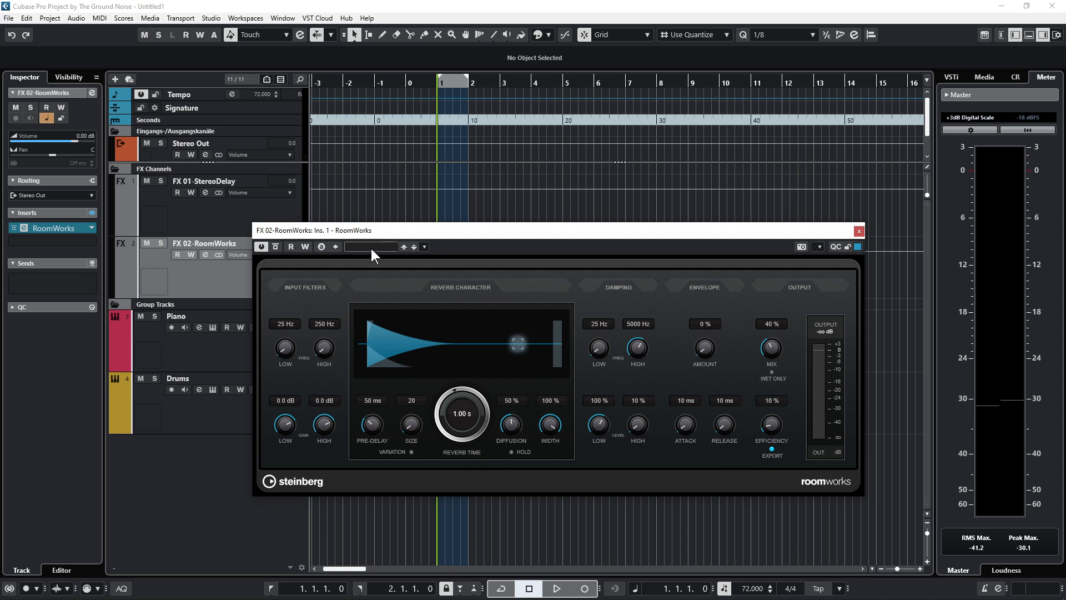
{"action": "left_click", "coordinate": [371, 247]}
{"action": "left_click", "coordinate": [412, 395]}
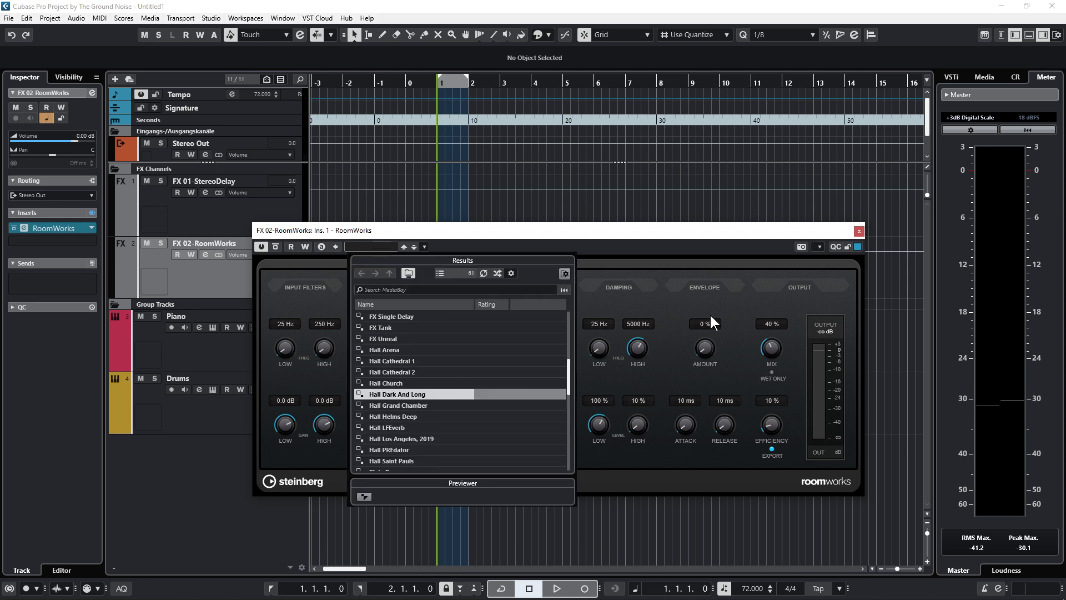
{"action": "left_click", "coordinate": [773, 349]}
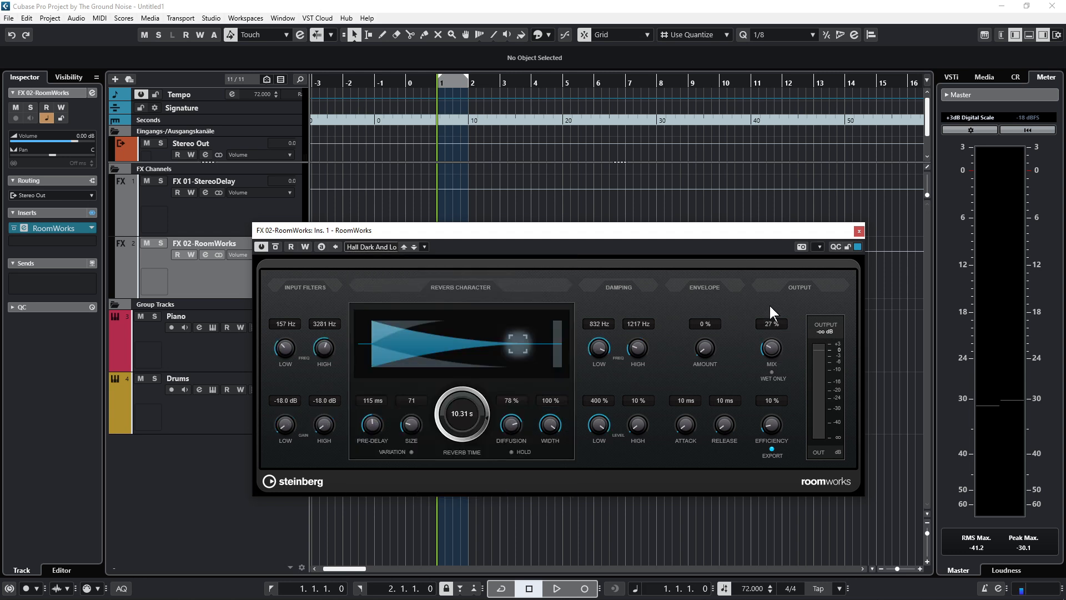
{"action": "left_click", "coordinate": [858, 231]}
Step: Add and activate sends from the Piano track to FX 01-StereoDelay and FX 02-RoomWorks
{"action": "left_click", "coordinate": [258, 357]}
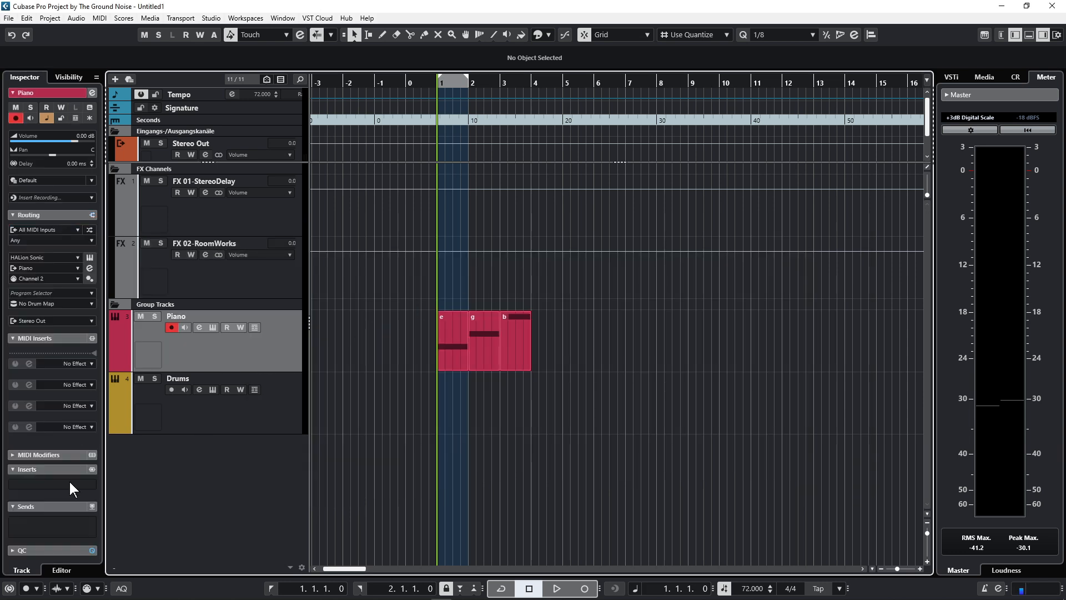
{"action": "left_click", "coordinate": [27, 520]}
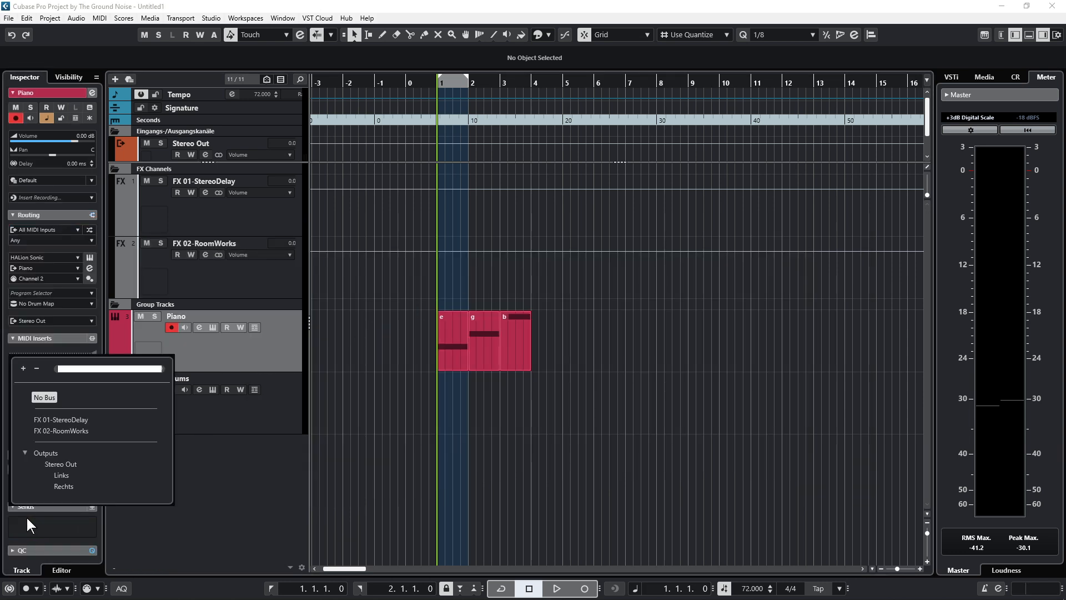
{"action": "left_click", "coordinate": [67, 420]}
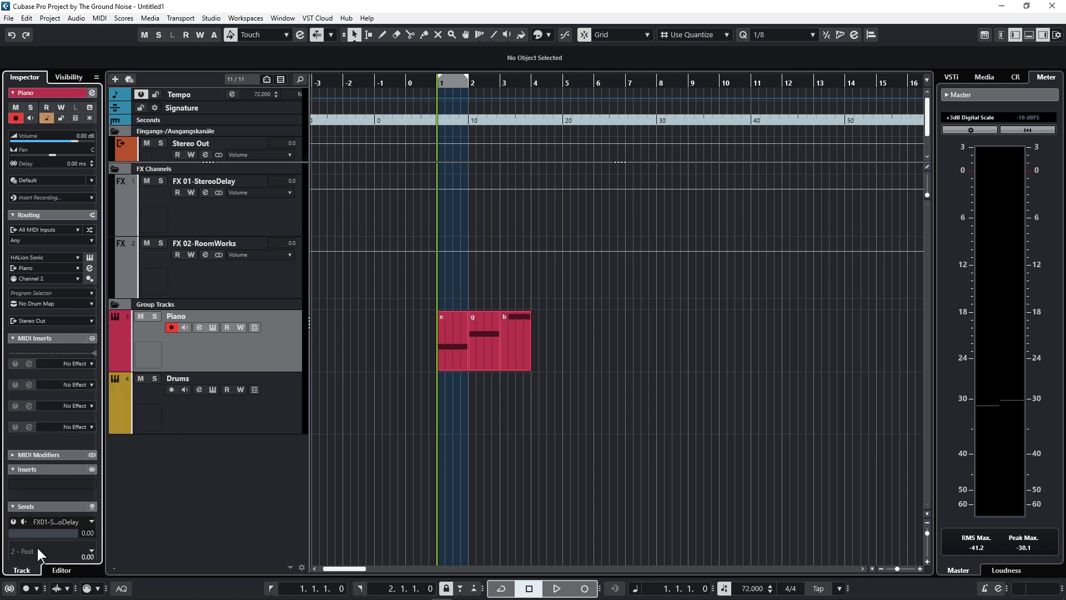
{"action": "left_click", "coordinate": [38, 547]}
{"action": "left_click", "coordinate": [78, 456]}
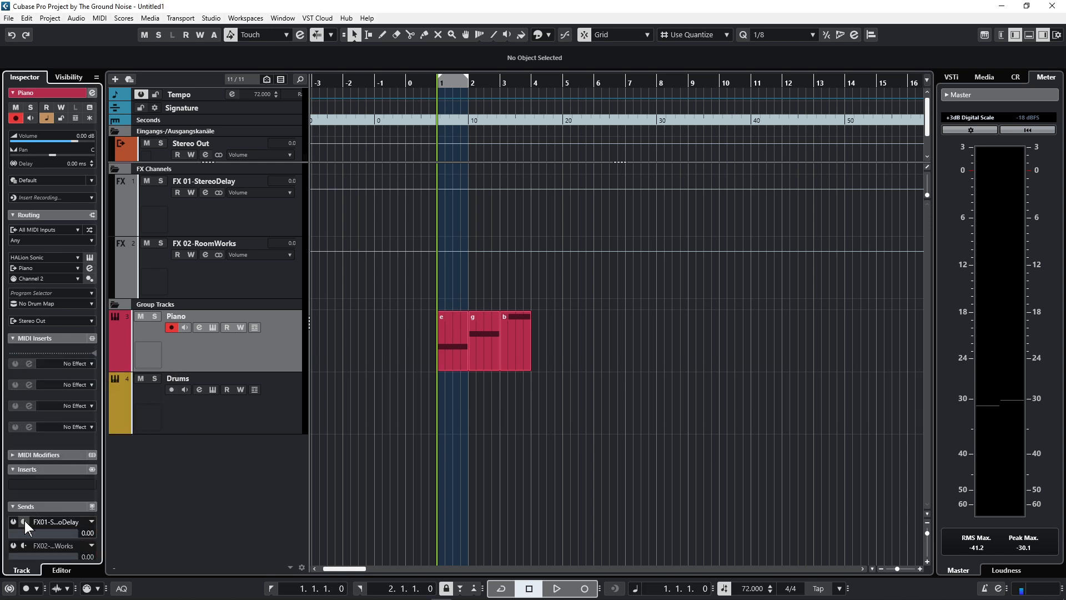
{"action": "left_click", "coordinate": [14, 545]}
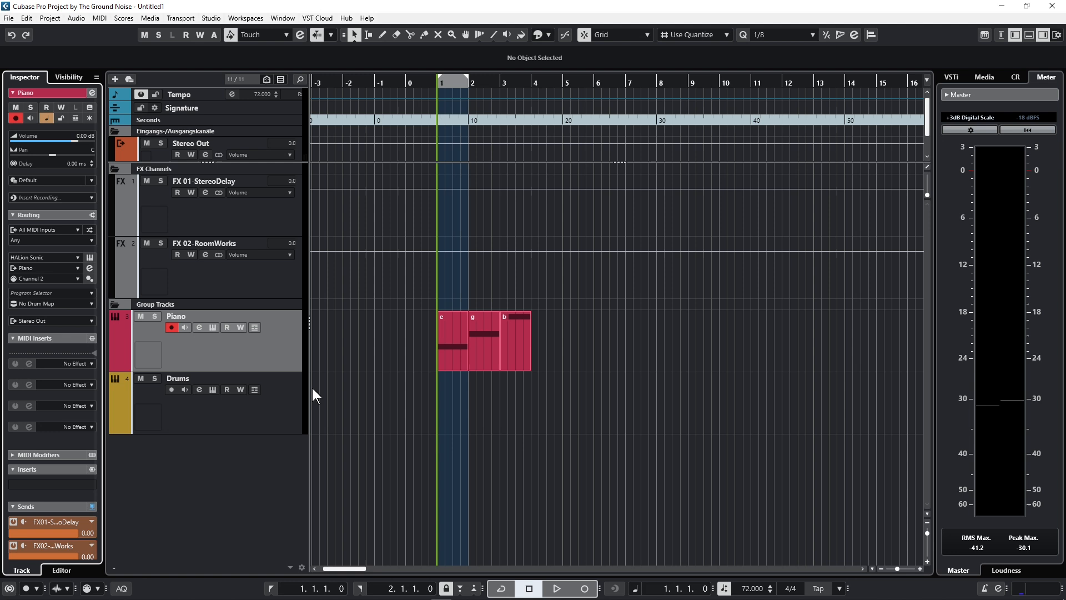
Step: Copy the three Piano parts to start at bar 5, stop playback and select the first copied part
{"action": "left_click_drag", "start_coordinate": [567, 346], "coordinate": [578, 347]}
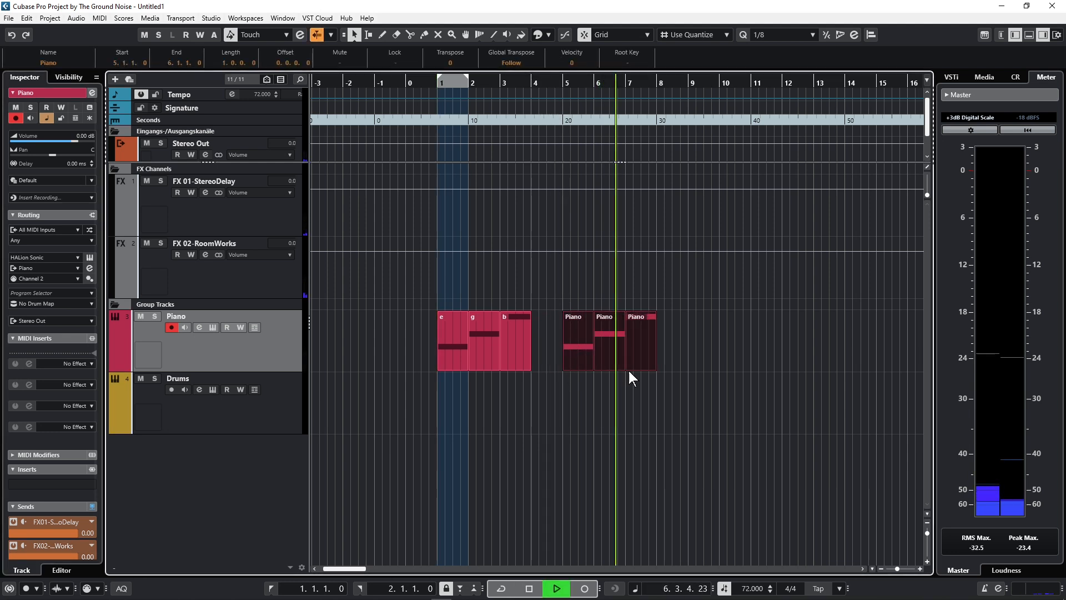
{"action": "left_click", "coordinate": [747, 336]}
{"action": "key", "text": "space"}
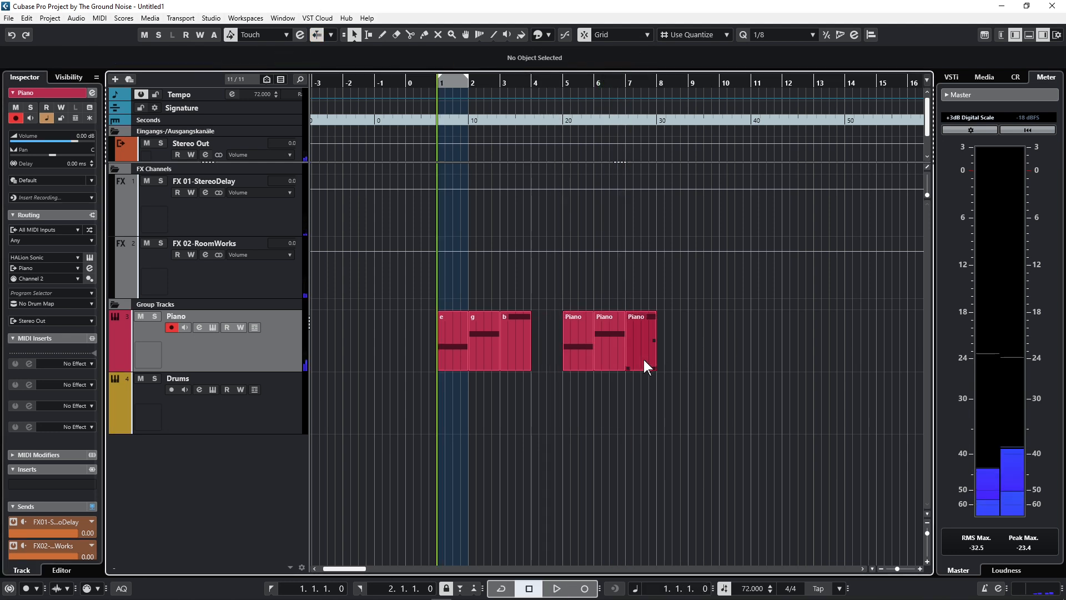
{"action": "left_click", "coordinate": [577, 345]}
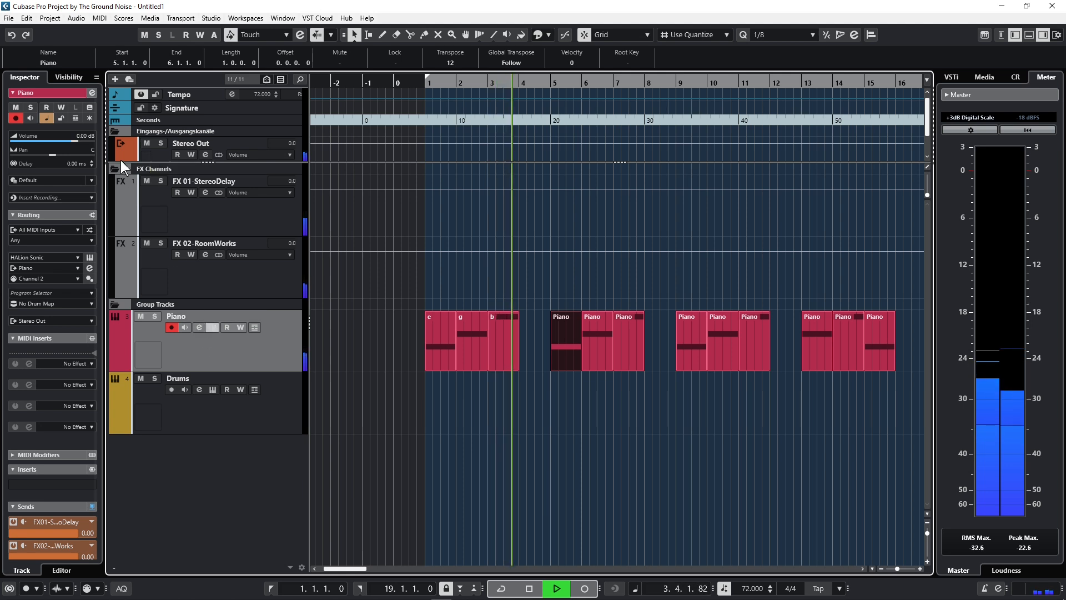
Step: Review the Mark 1 & Pad program settings in the Piano track's HALion Sonic instrument
{"action": "left_click", "coordinate": [213, 327]}
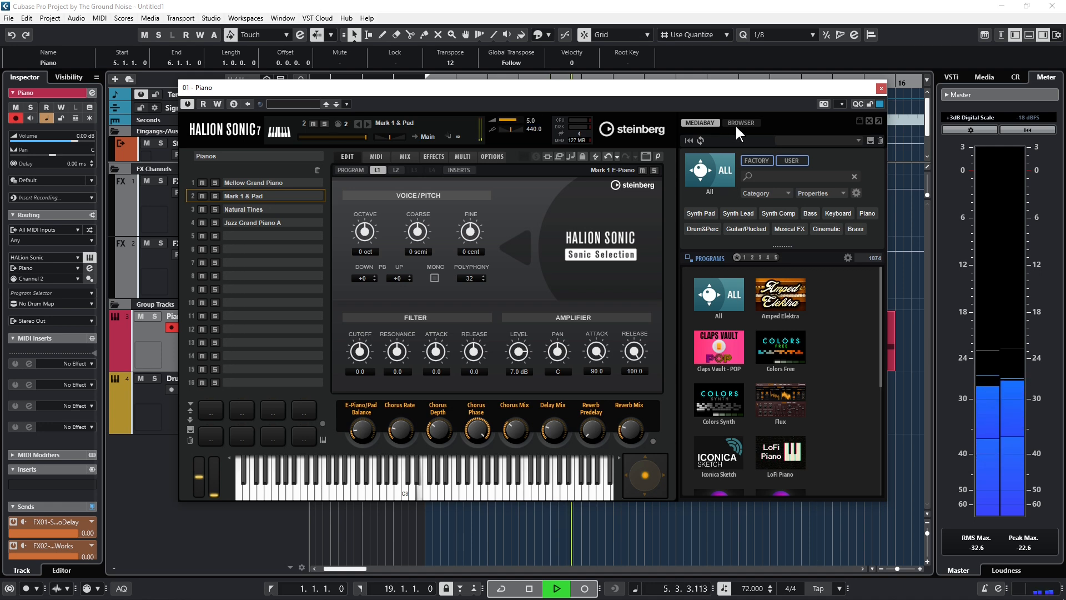
{"action": "left_click", "coordinate": [881, 89]}
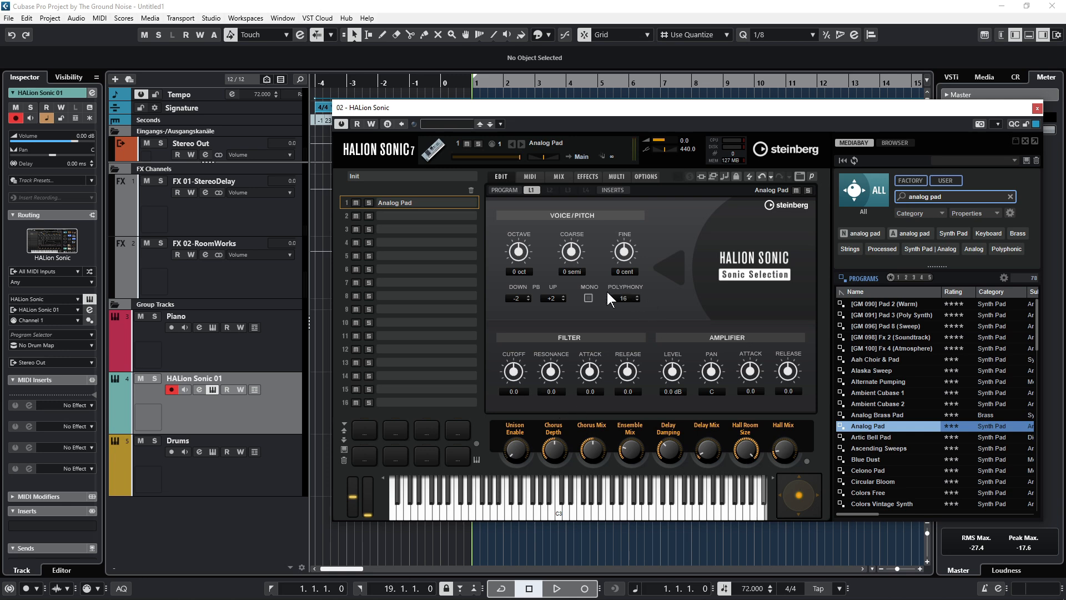
Step: Create an 18-bar part from bar 1 to bar 19 on the HALion Sonic 01 track and open it for note editing
{"action": "left_click", "coordinate": [1037, 109]}
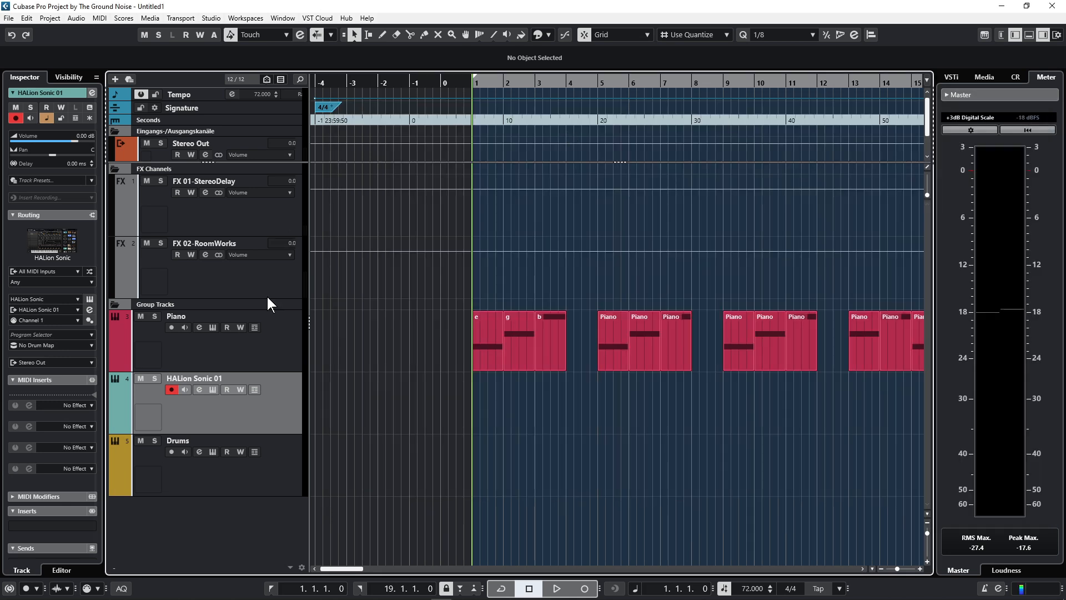
{"action": "double_click", "coordinate": [501, 398]}
{"action": "double_click", "coordinate": [501, 398]}
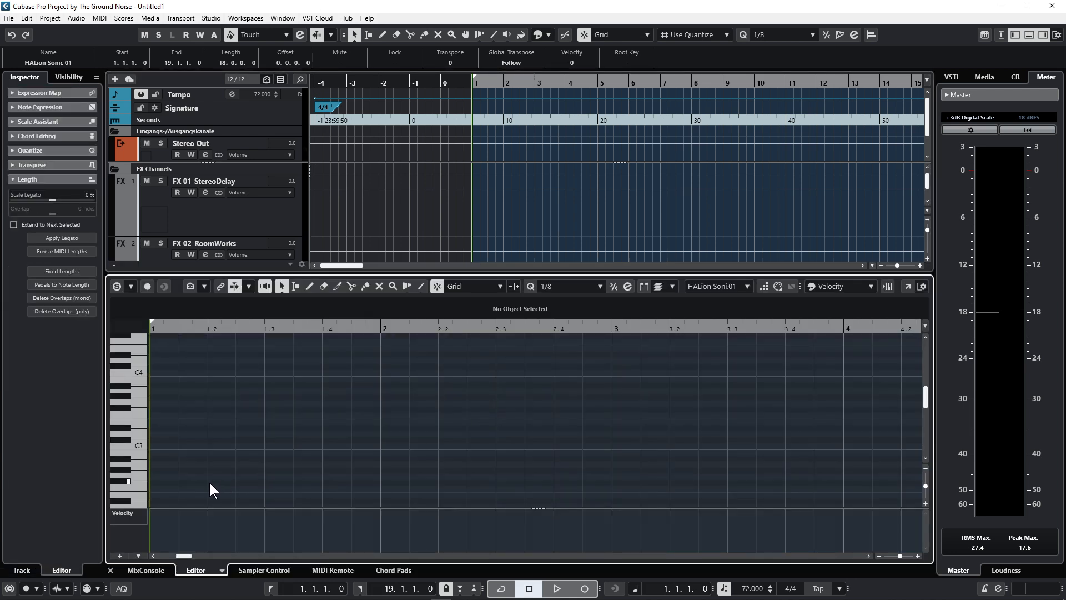
Step: Draw a sustained E0 note from bar 1 across the whole HALion Sonic 01 part and close the instrument window
{"action": "scroll", "coordinate": [135, 429], "scroll_direction": "down", "scroll_amount": 5}
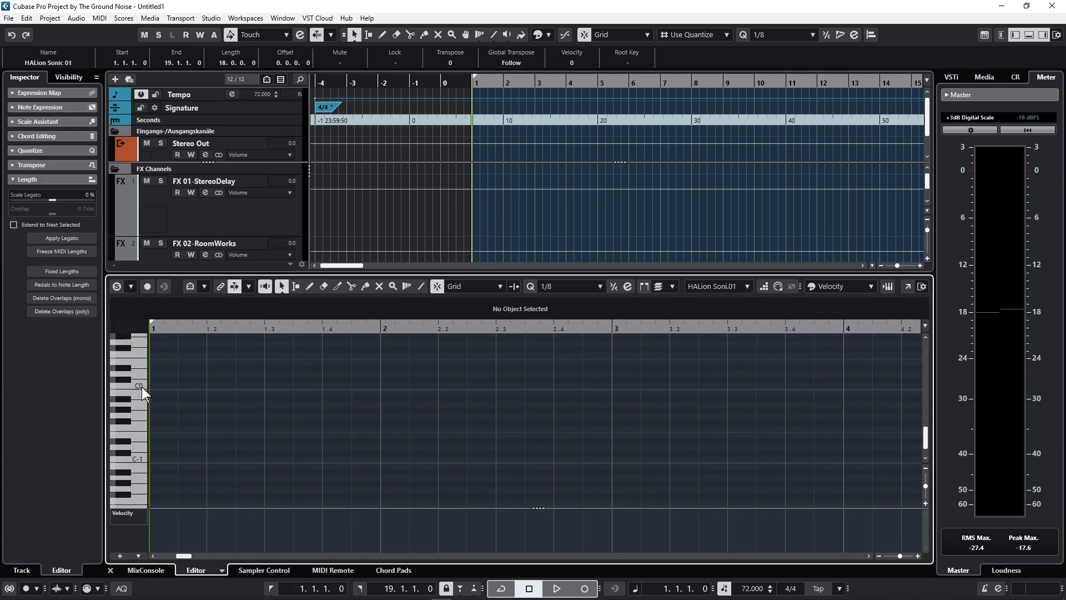
{"action": "left_click", "coordinate": [141, 362]}
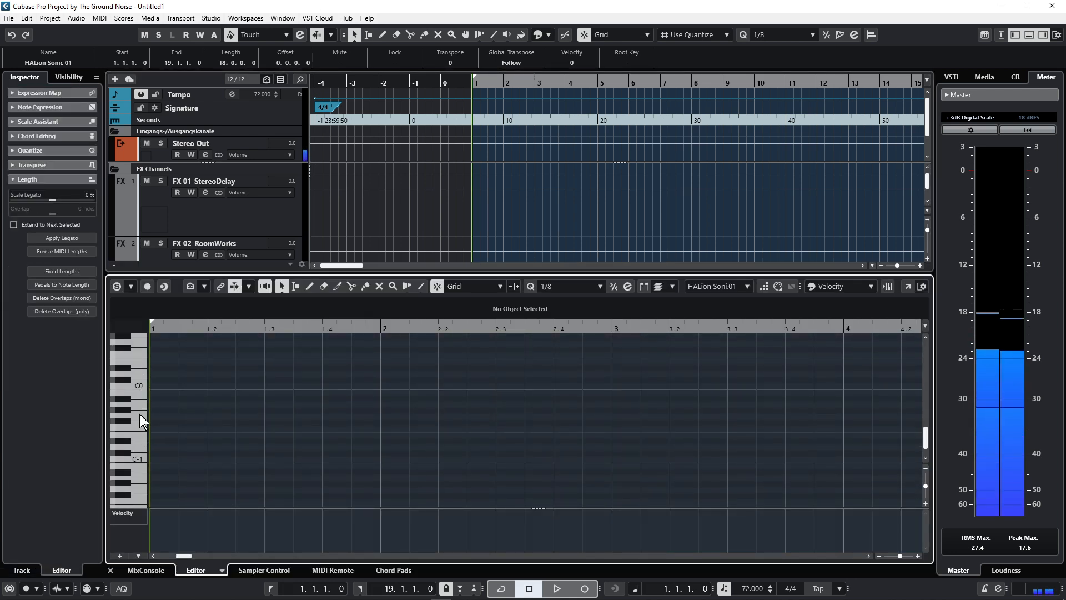
{"action": "right_click", "coordinate": [161, 364]}
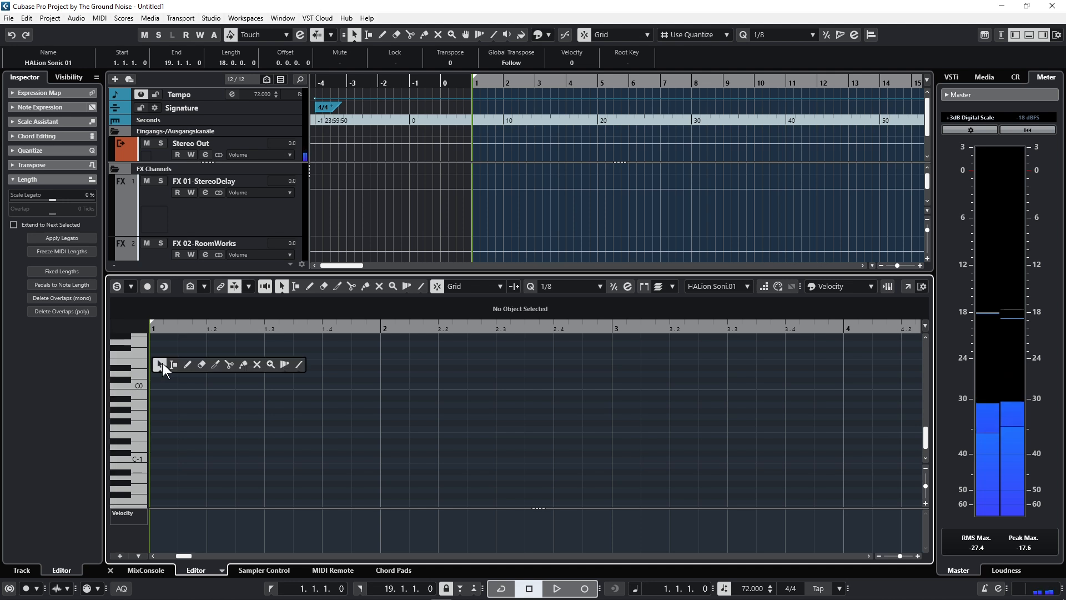
{"action": "left_click", "coordinate": [187, 364]}
{"action": "mouse_move", "coordinate": [159, 362]}
{"action": "left_mouse_down"}
{"action": "mouse_move", "coordinate": [1047, 370]}
{"action": "mouse_move", "coordinate": [148, 366]}
{"action": "left_mouse_up"}
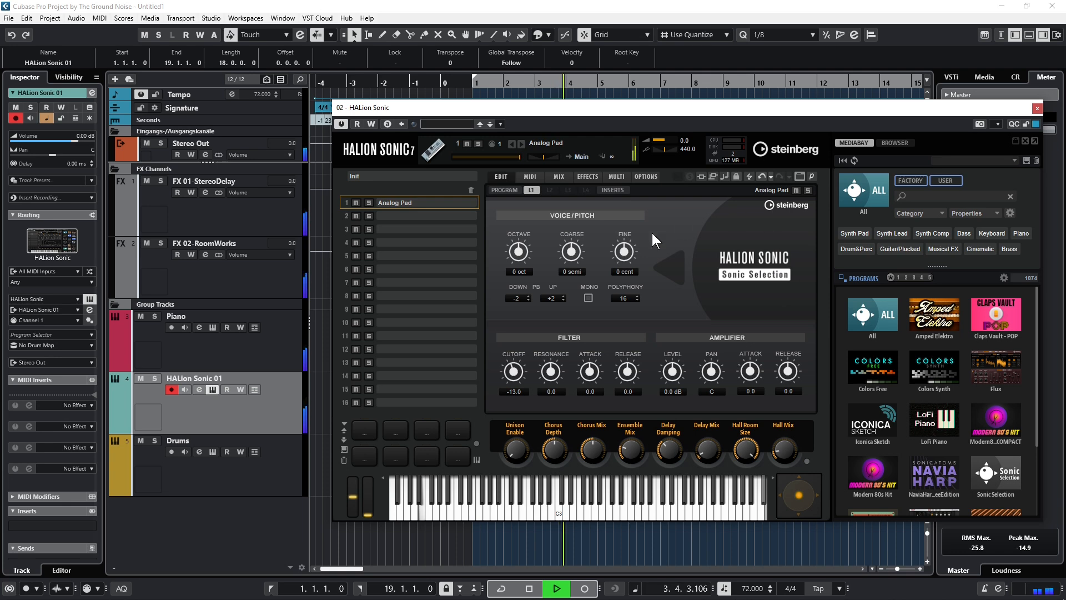
{"action": "left_click", "coordinate": [1037, 110]}
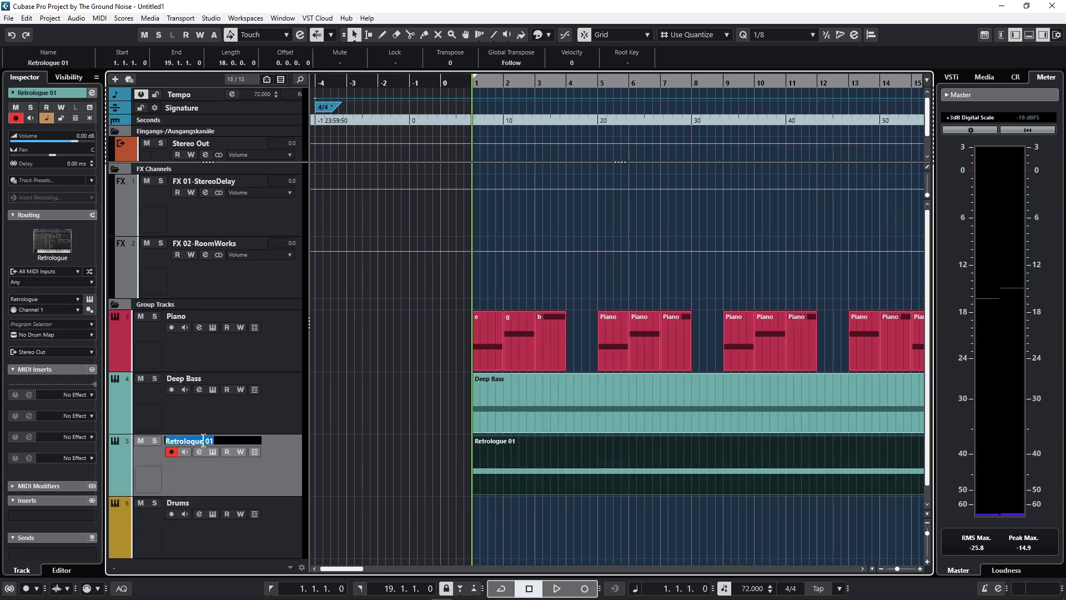
Step: Rename the Retrologue 01 track to Retrologue, open its instrument and solo the track
{"action": "key", "text": "BackSpace"}
{"action": "key", "text": "Return"}
{"action": "left_click", "coordinate": [211, 452]}
{"action": "left_click", "coordinate": [155, 440]}
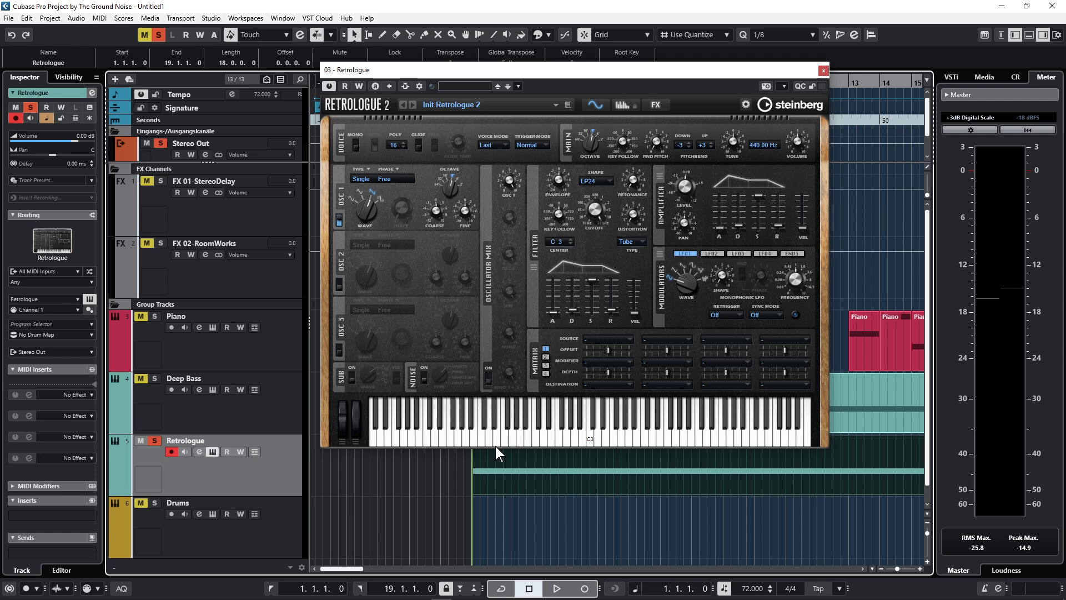
Step: Darken the Retrologue filter during playback with a low cutoff, an envelope amount of about -6% and resonance of about 28
{"action": "key", "text": "space"}
{"action": "key", "text": "space"}
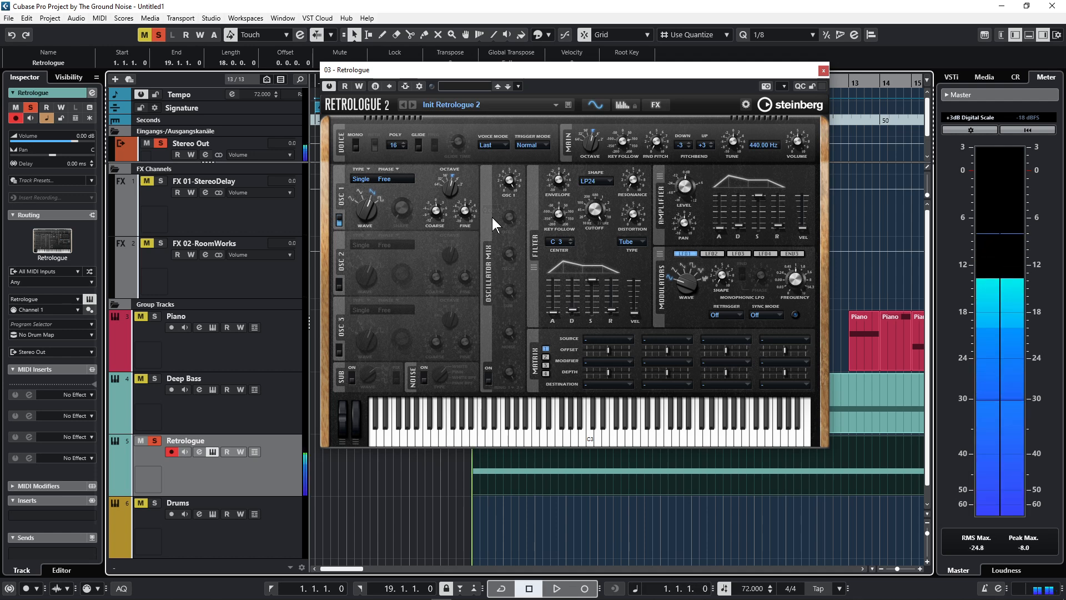
{"action": "mouse_move", "coordinate": [585, 211]}
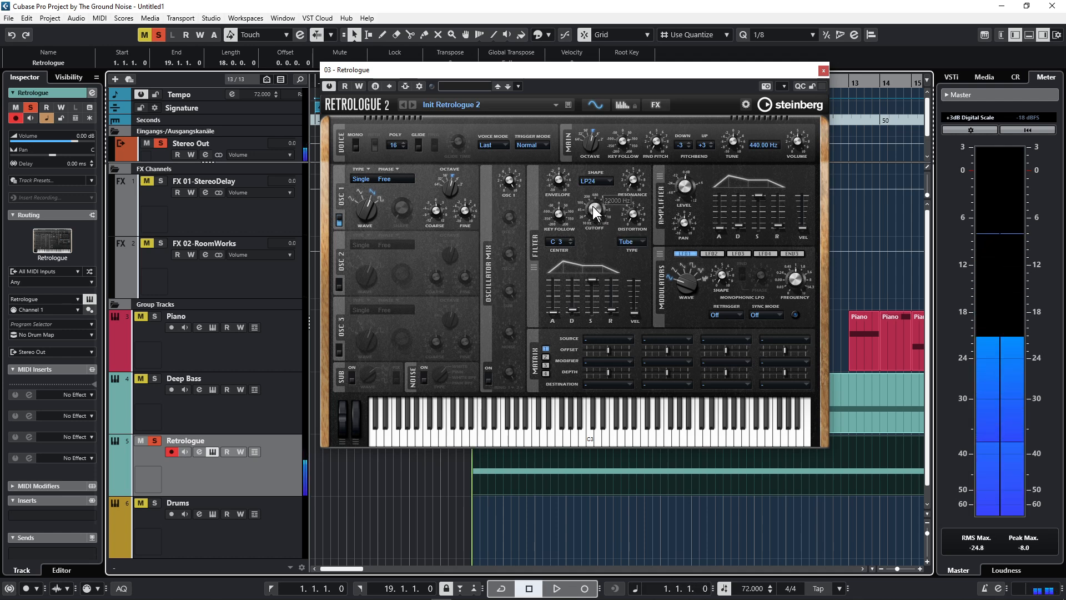
{"action": "key", "text": "space"}
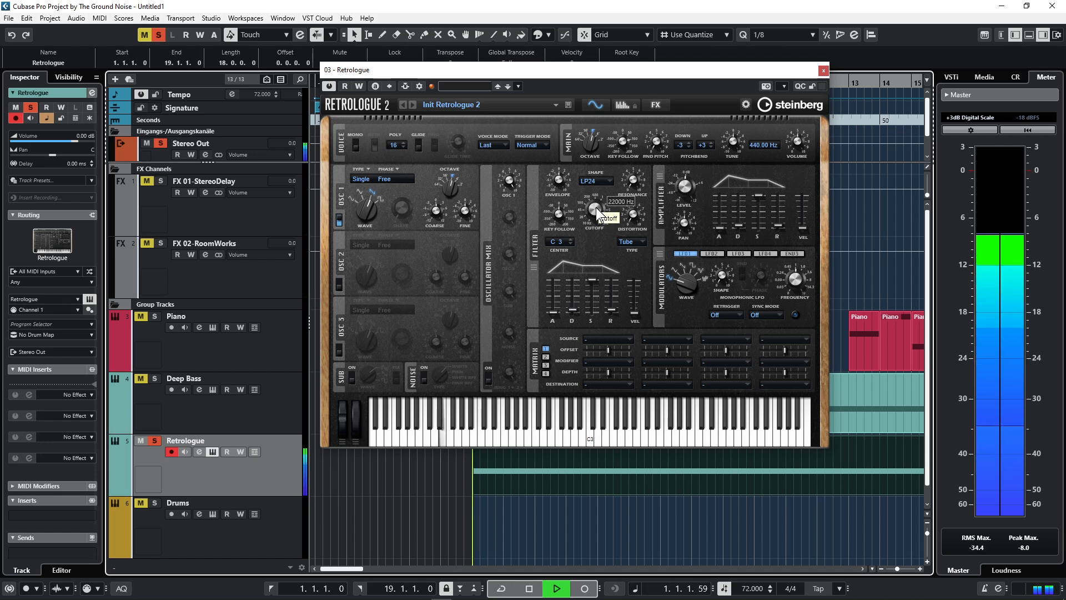
{"action": "left_click_drag", "start_coordinate": [595, 208], "coordinate": [595, 244]}
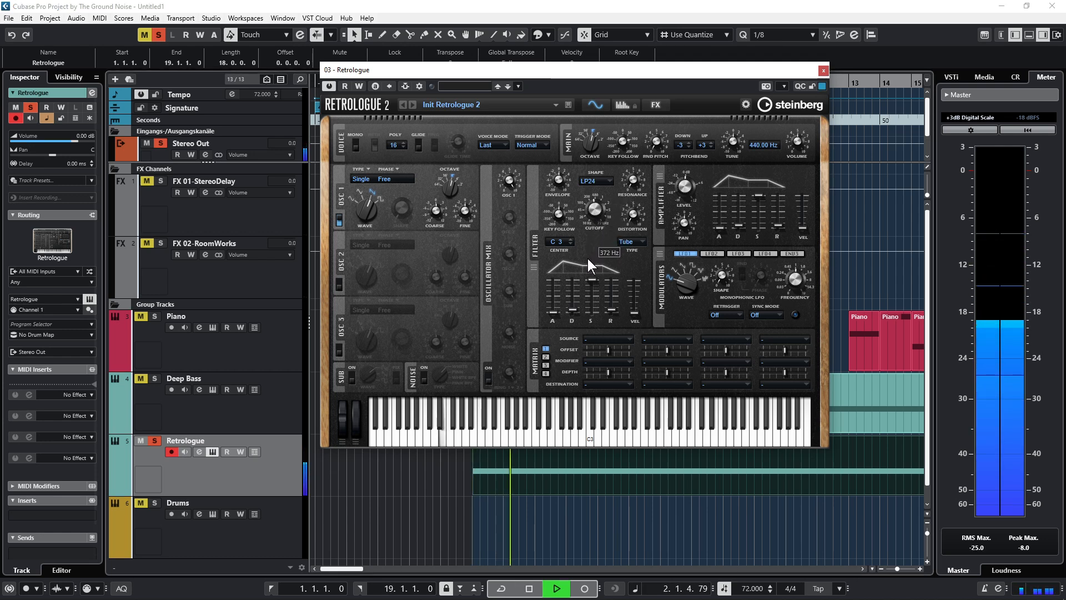
{"action": "left_click_drag", "start_coordinate": [560, 180], "coordinate": [560, 193]}
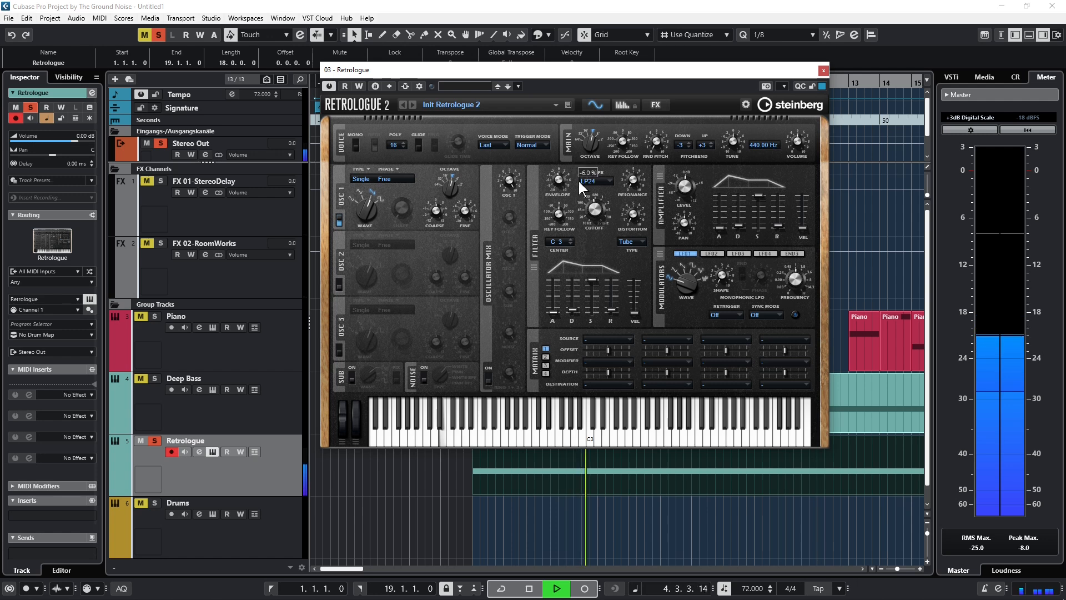
{"action": "left_click_drag", "start_coordinate": [635, 162], "coordinate": [637, 154]}
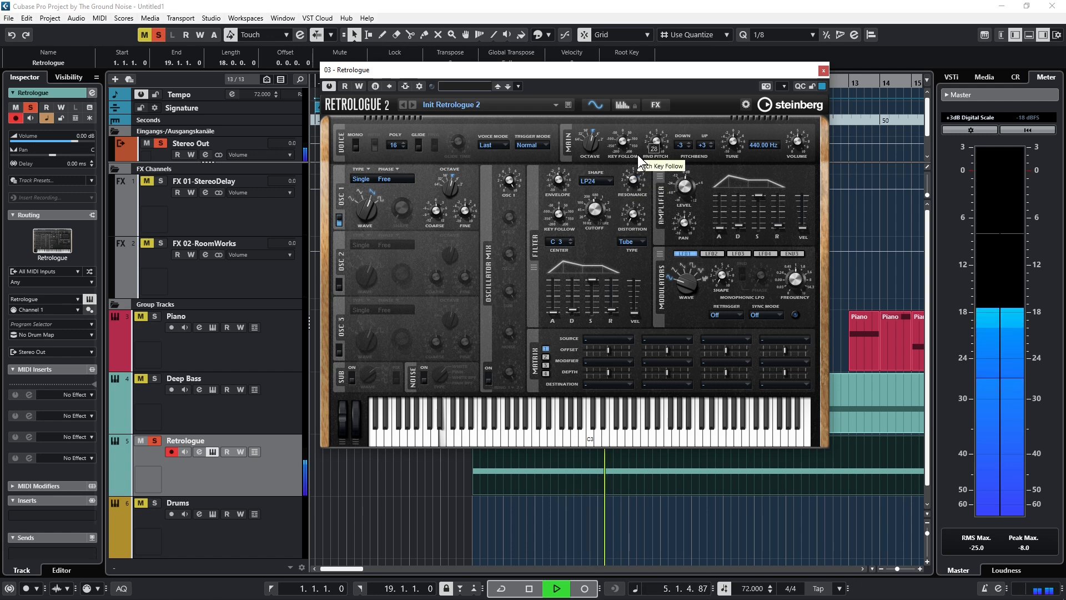
{"action": "left_click_drag", "start_coordinate": [595, 206], "coordinate": [596, 201]}
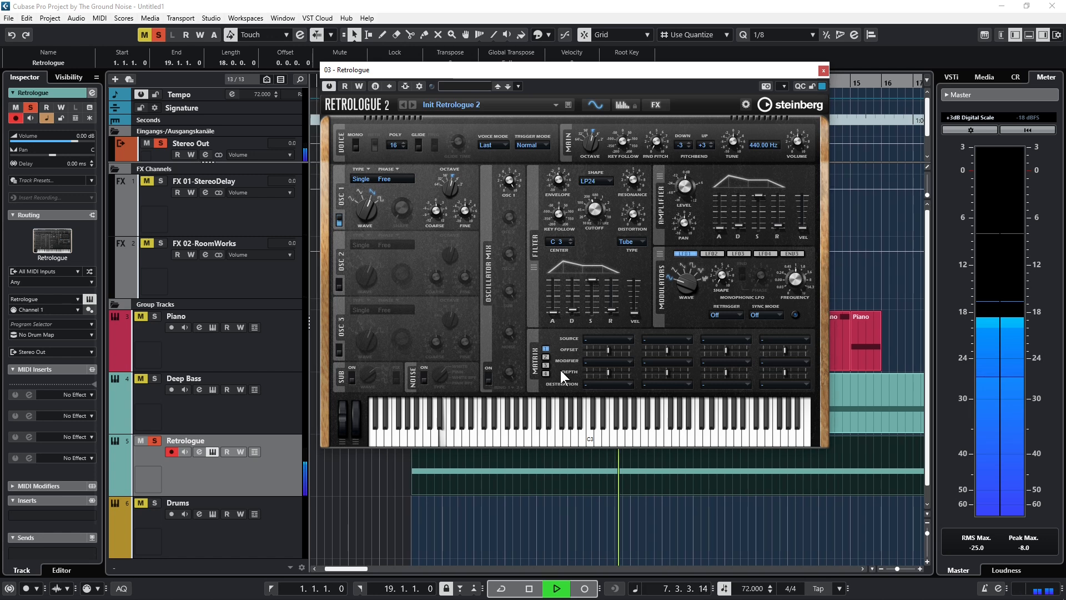
Step: Modulate Cutoff with LFO 1 in the first modulation matrix slot at a depth of about 24.7
{"action": "left_click", "coordinate": [599, 361]}
{"action": "left_click", "coordinate": [614, 391]}
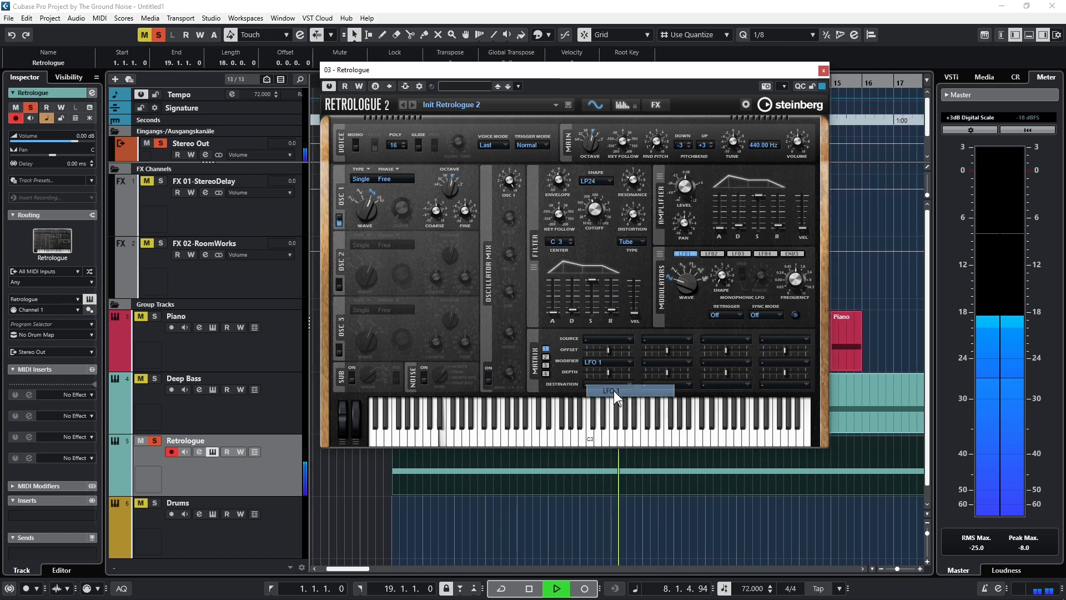
{"action": "left_click", "coordinate": [607, 383]}
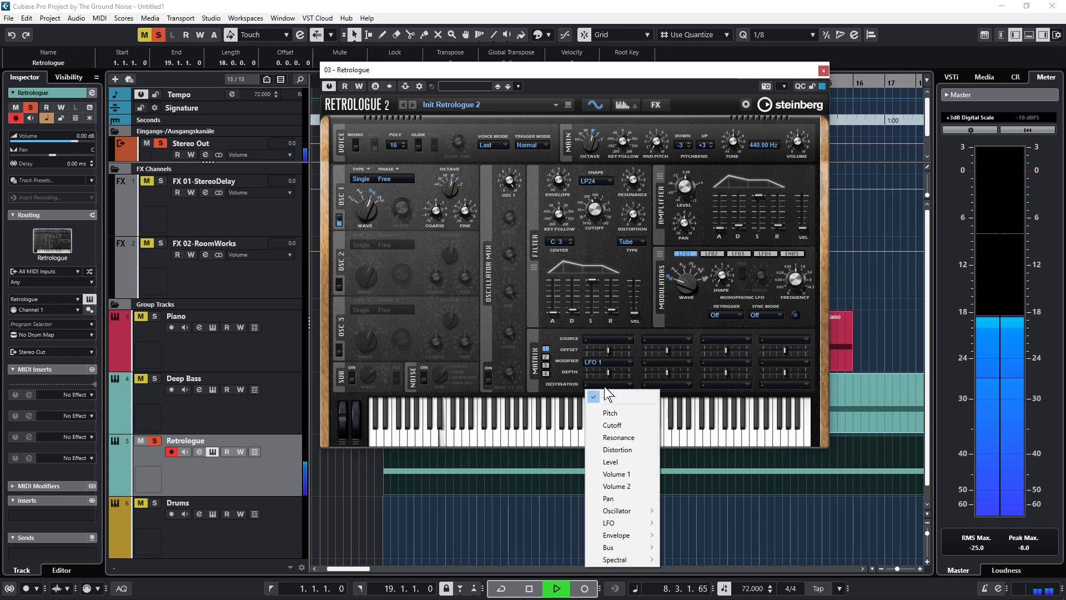
{"action": "left_click", "coordinate": [612, 425]}
{"action": "left_click_drag", "start_coordinate": [612, 371], "coordinate": [613, 372]}
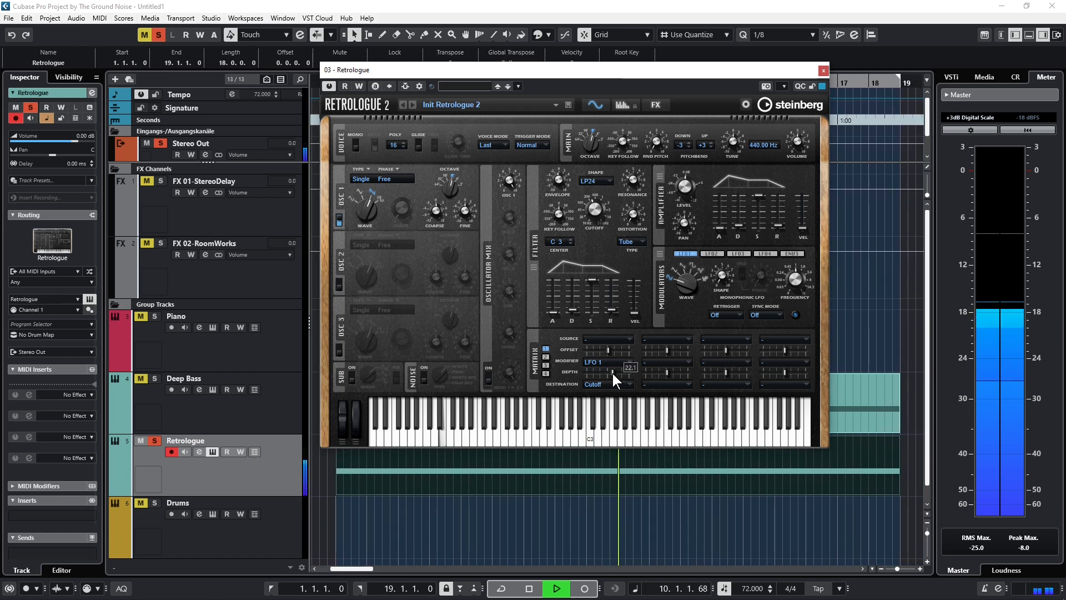
{"action": "left_click_drag", "start_coordinate": [612, 373], "coordinate": [614, 373]}
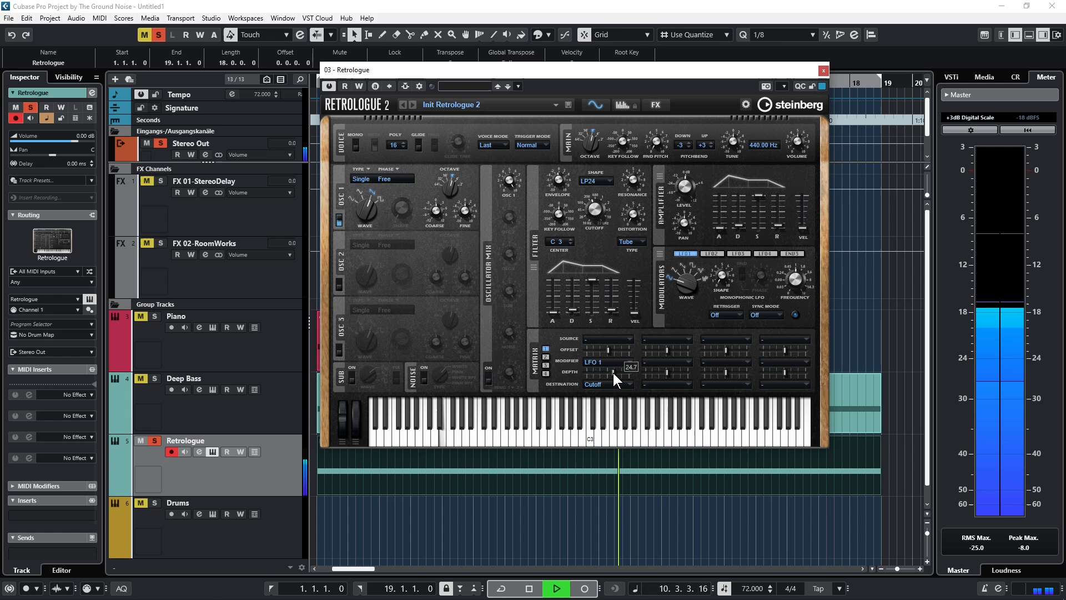
Step: Slow LFO 1 to about 0.07 Hz, fine-tune the filter envelope amount, stop playback and close the instrument
{"action": "mouse_move", "coordinate": [792, 283]}
{"action": "left_click_drag", "start_coordinate": [793, 284], "coordinate": [785, 305]}
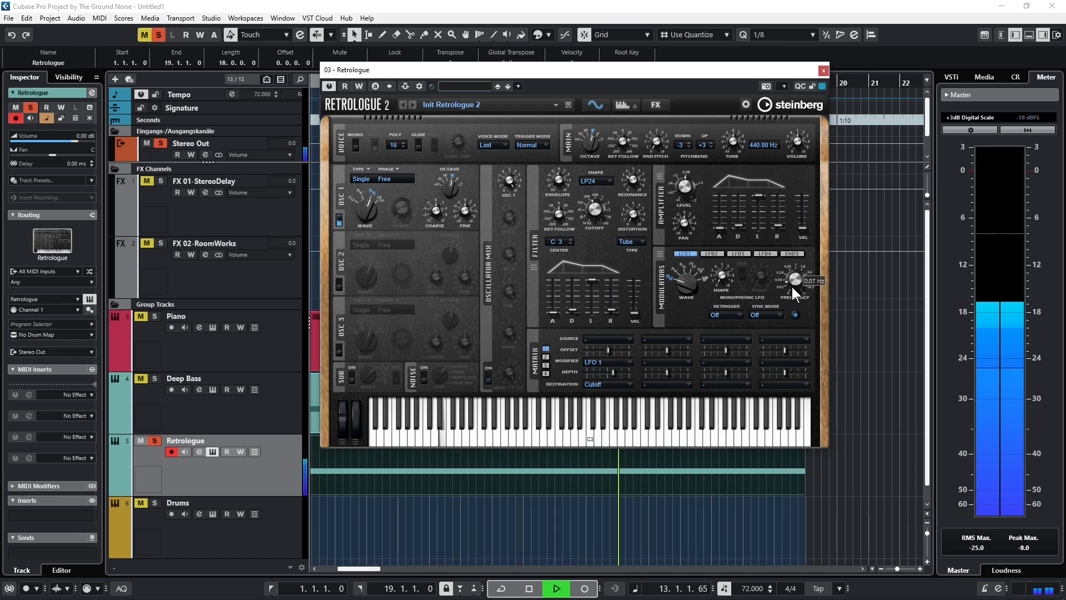
{"action": "left_click_drag", "start_coordinate": [792, 287], "coordinate": [792, 282]}
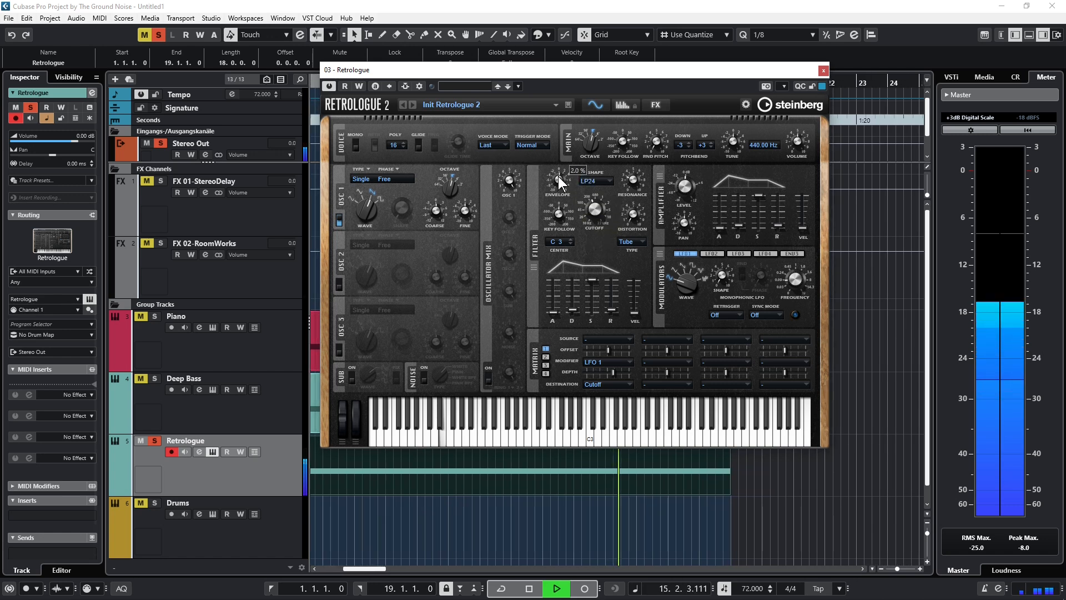
{"action": "left_click_drag", "start_coordinate": [558, 175], "coordinate": [555, 183]}
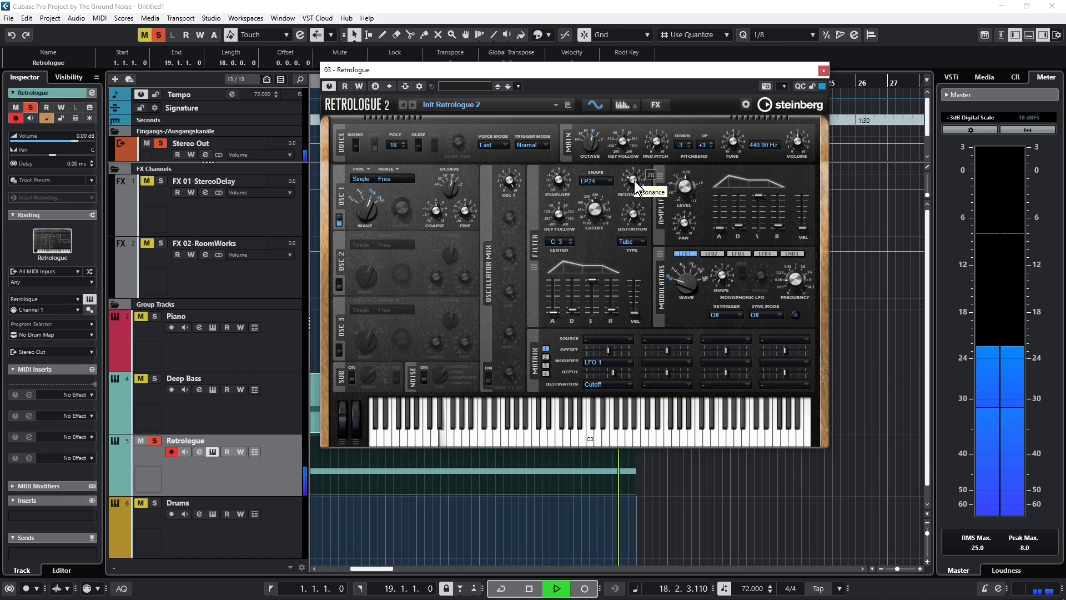
{"action": "key", "text": "space"}
{"action": "left_click", "coordinate": [824, 70]}
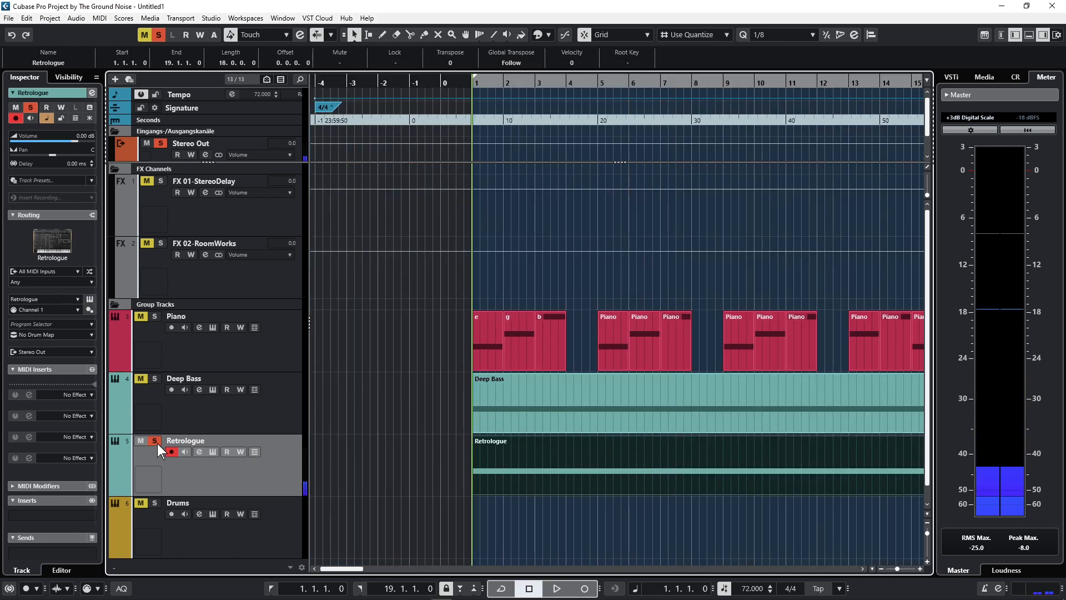
Step: Unsolo the Retrologue track and add a group track named Basses
{"action": "left_click", "coordinate": [155, 441]}
{"action": "right_click", "coordinate": [274, 460]}
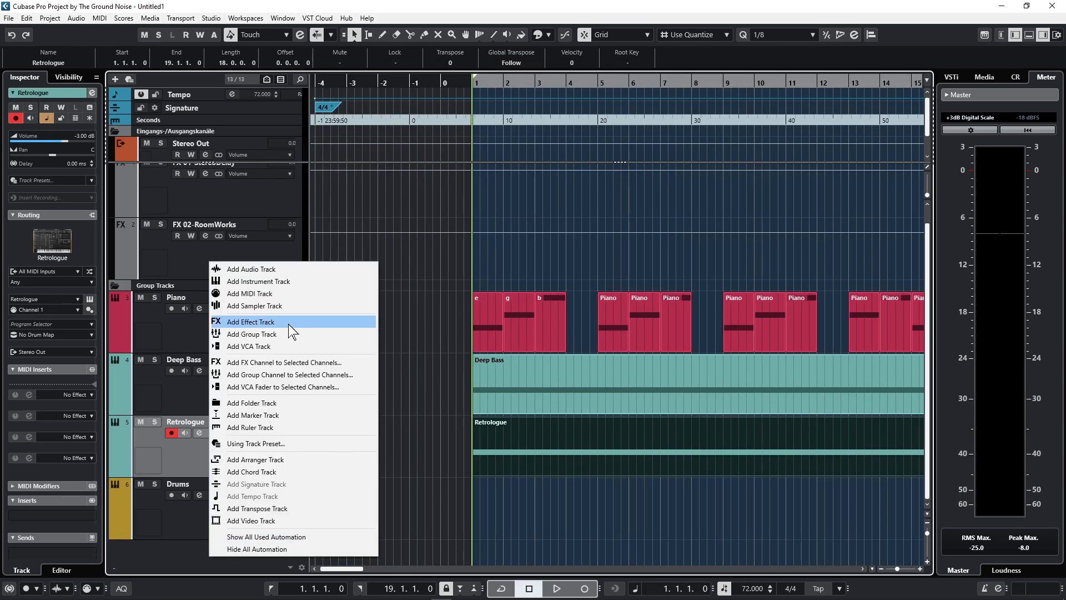
{"action": "left_click", "coordinate": [285, 334]}
{"action": "left_click", "coordinate": [601, 370]}
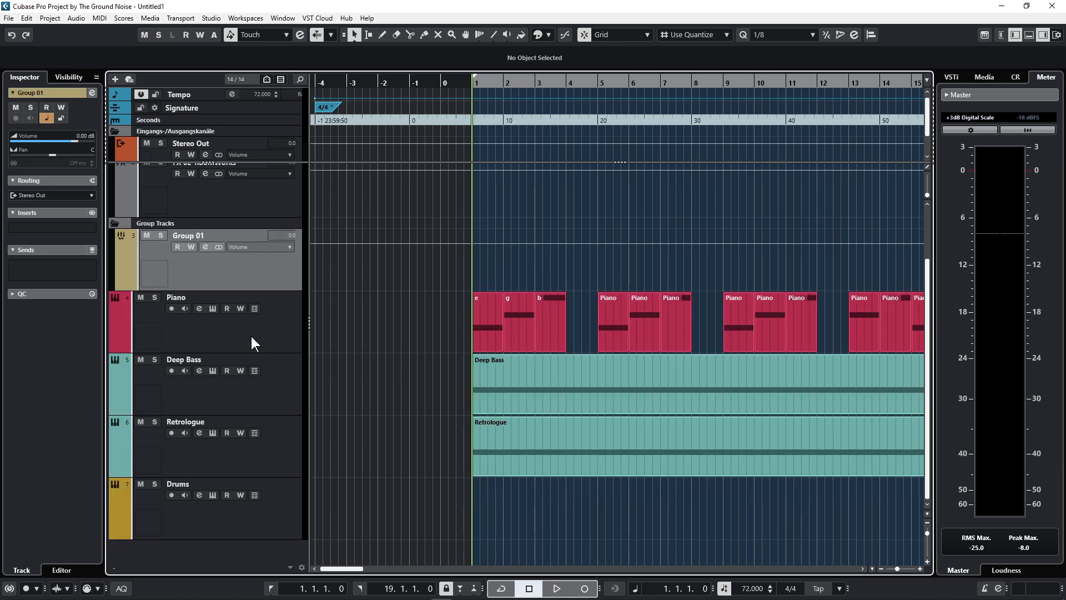
{"action": "double_click", "coordinate": [210, 236]}
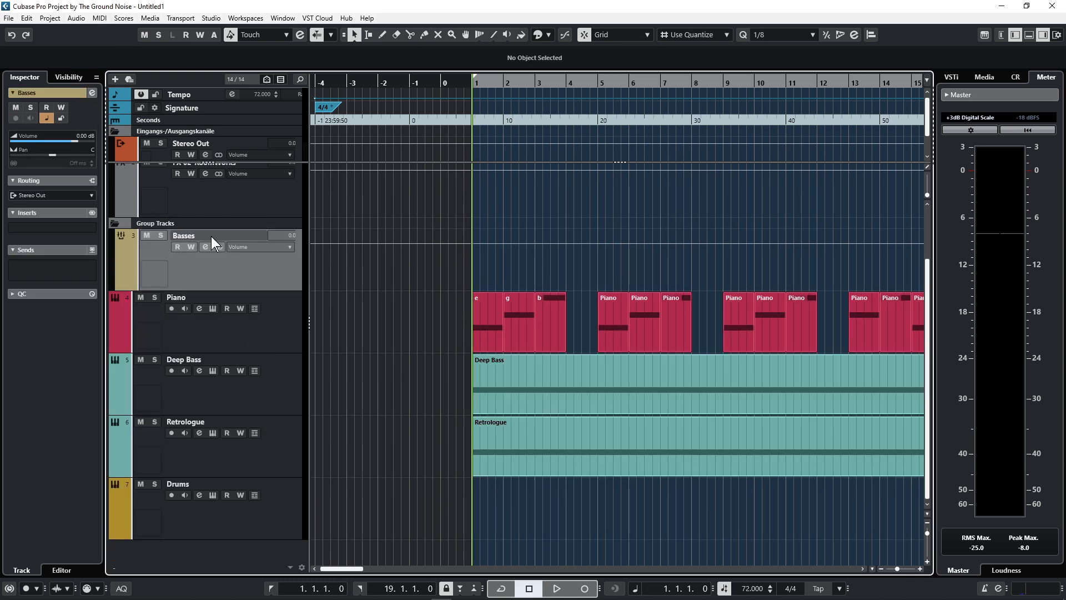
Step: Route the outputs of the Deep Bass and Retrologue tracks to the Basses group
{"action": "left_click", "coordinate": [275, 364]}
{"action": "left_click", "coordinate": [24, 362]}
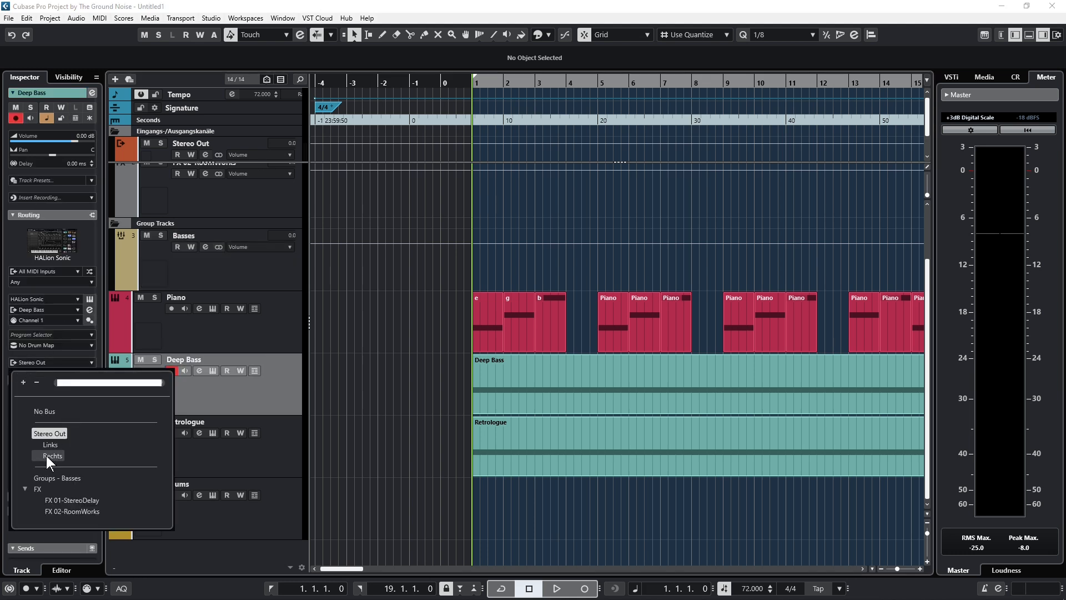
{"action": "left_click", "coordinate": [289, 449]}
{"action": "left_click", "coordinate": [45, 352]}
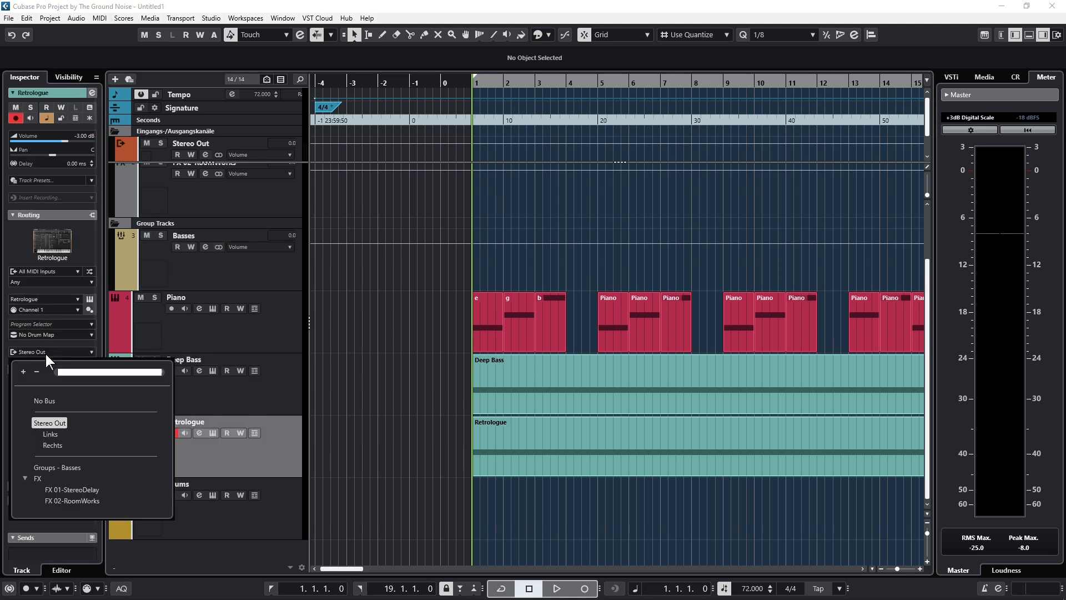
{"action": "left_click", "coordinate": [55, 467]}
Step: Play the arrangement while briefly muting the Basses group, and check the Basses and Piano track settings
{"action": "key", "text": "space"}
{"action": "left_click", "coordinate": [146, 236]}
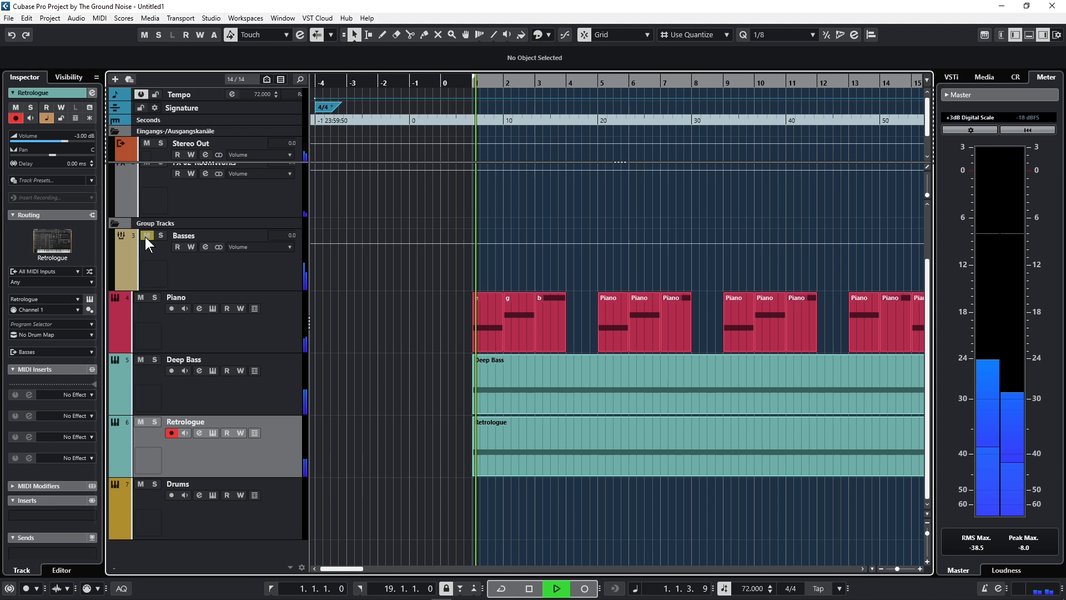
{"action": "left_click", "coordinate": [148, 236]}
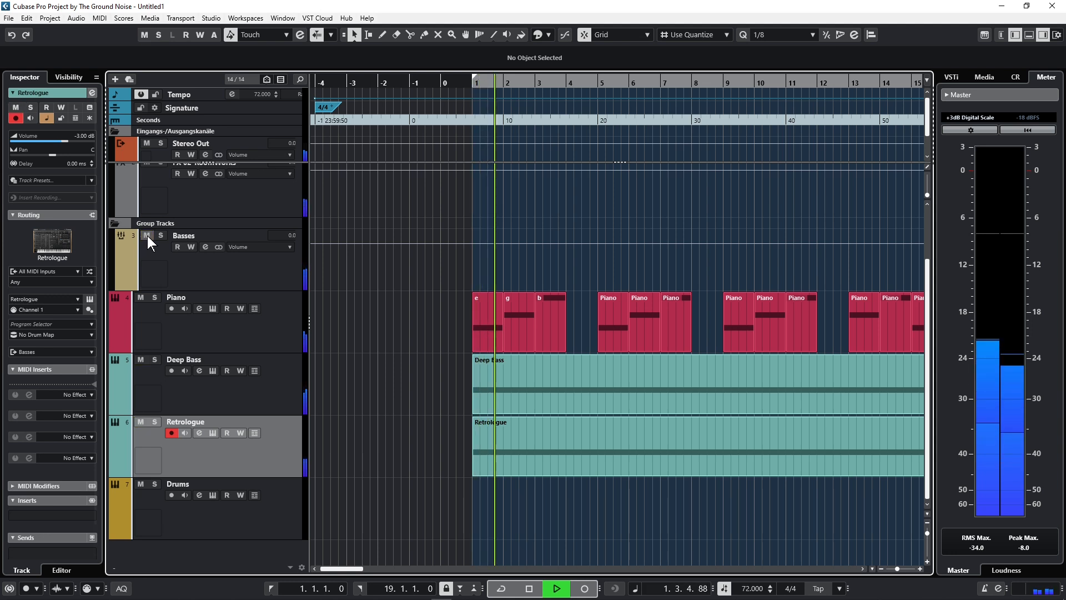
{"action": "left_click", "coordinate": [238, 272]}
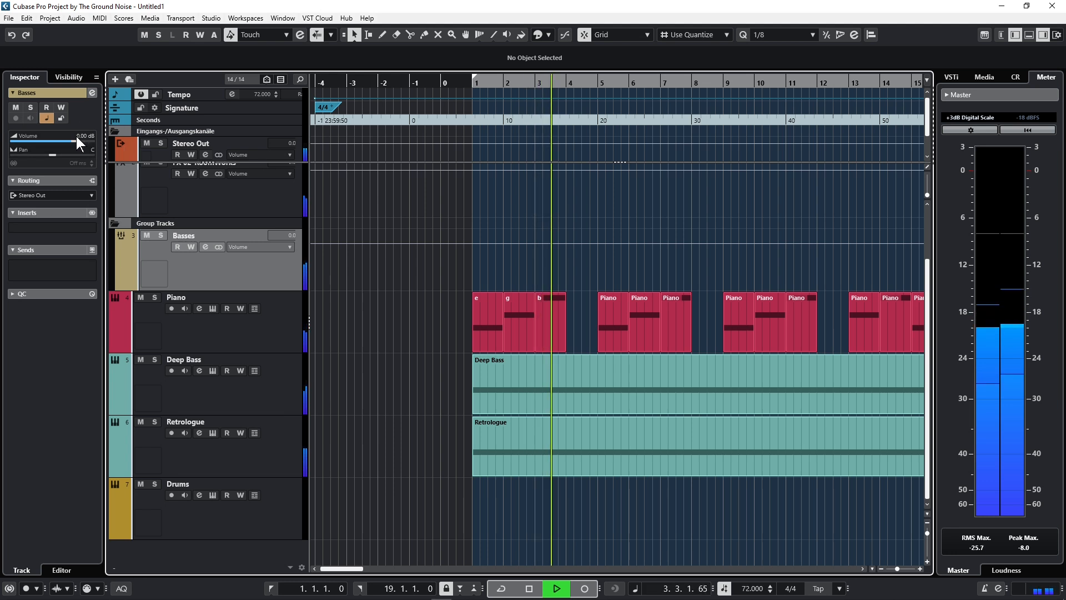
{"action": "left_click", "coordinate": [278, 324]}
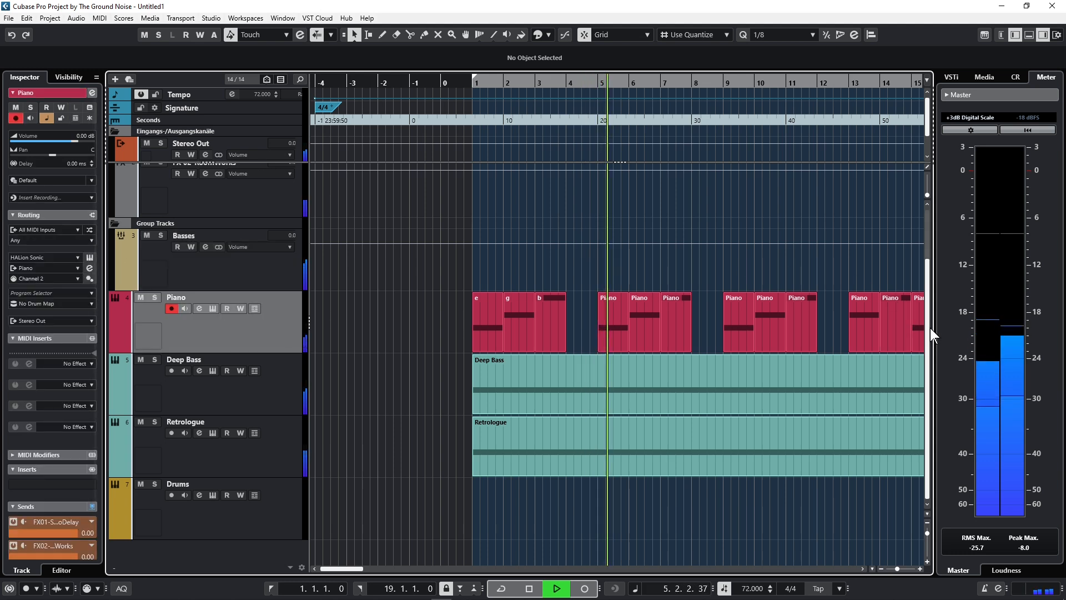
{"action": "mouse_move", "coordinate": [930, 328]}
{"action": "left_mouse_down"}
{"action": "mouse_move", "coordinate": [936, 311]}
{"action": "mouse_move", "coordinate": [938, 336]}
{"action": "left_mouse_up"}
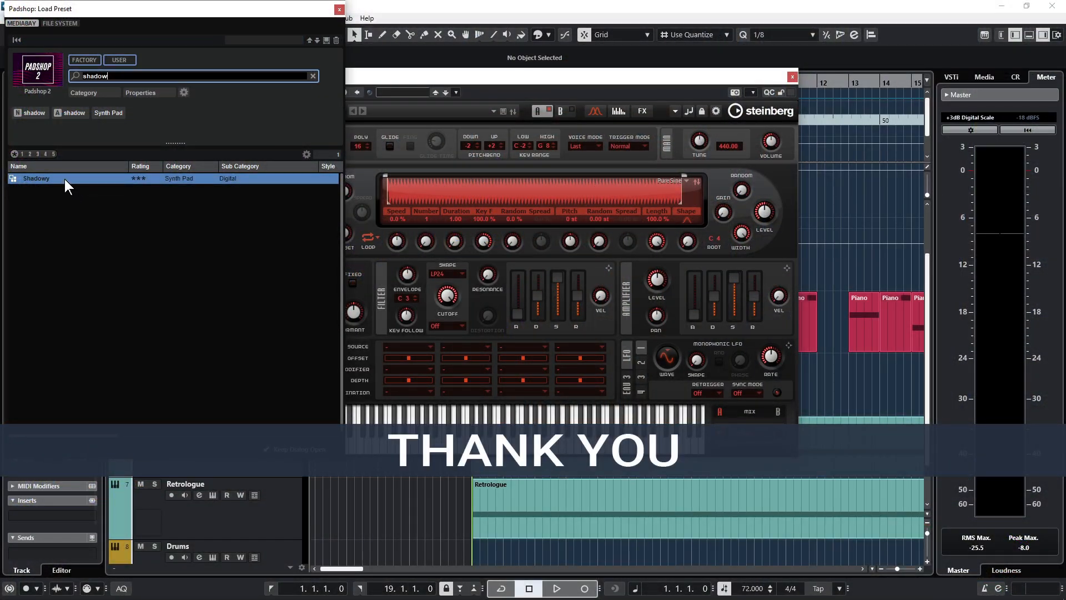
Step: Load the Shadowy preset into Padshop 2, close the preset browser and audition a C3 note
{"action": "left_click", "coordinate": [64, 179]}
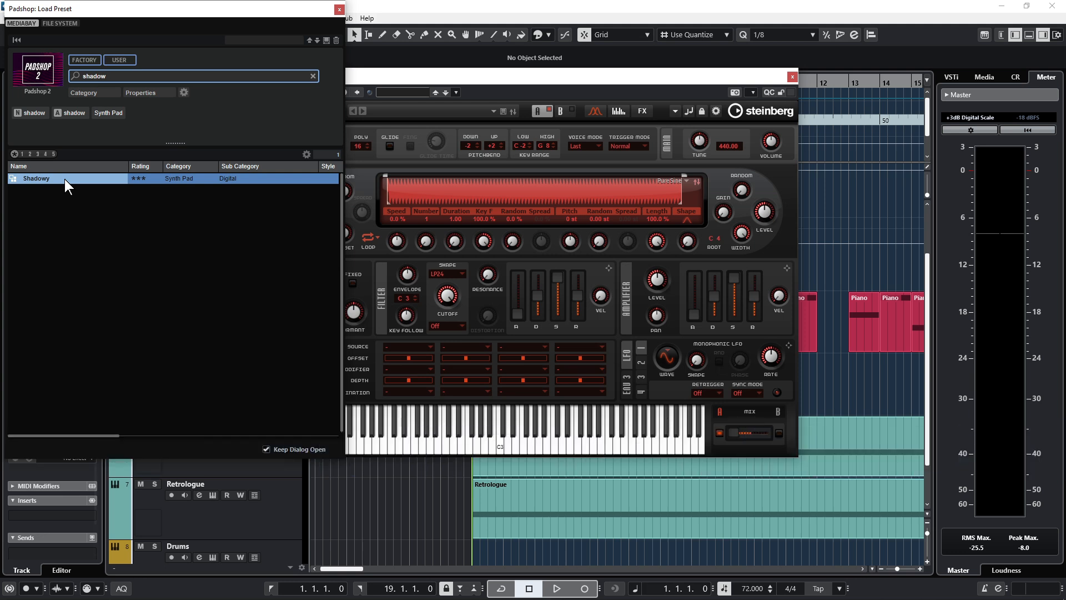
{"action": "double_click", "coordinate": [64, 179]}
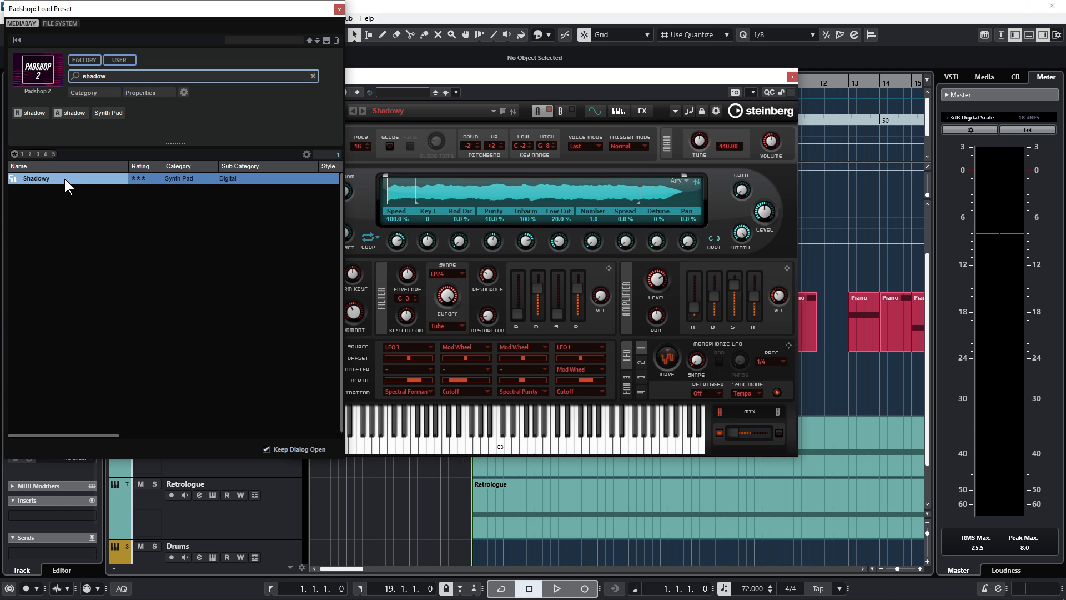
{"action": "left_click", "coordinate": [339, 10]}
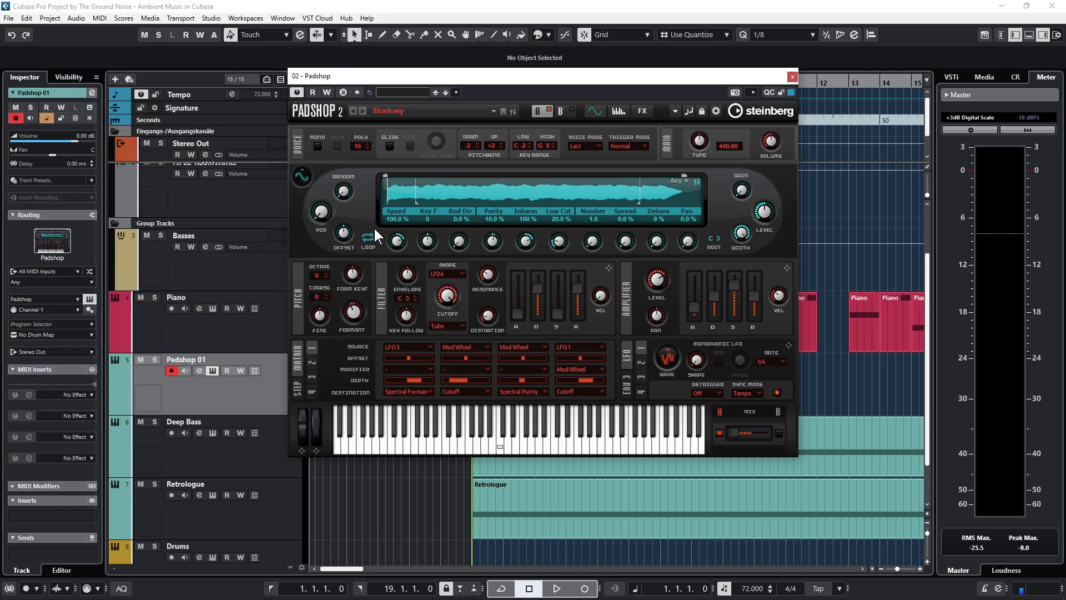
{"action": "left_click", "coordinate": [500, 448]}
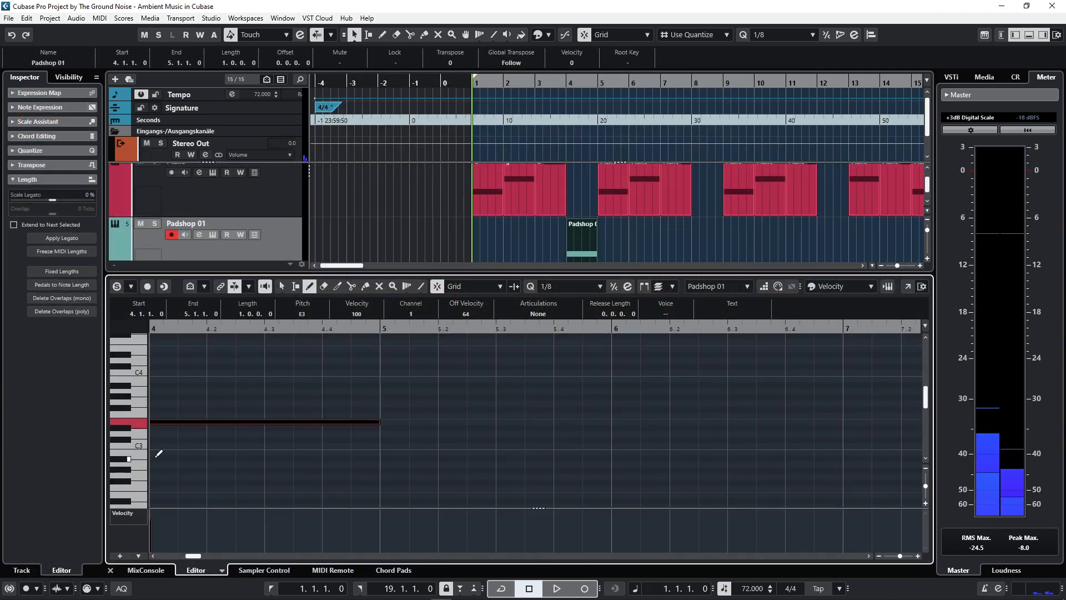
Step: Add a one-bar B2 note to the bar 4 Padshop part, and in the bar 8 part lower B2 to E2 and extend both notes to two bars
{"action": "left_click_drag", "start_coordinate": [160, 453], "coordinate": [387, 457]}
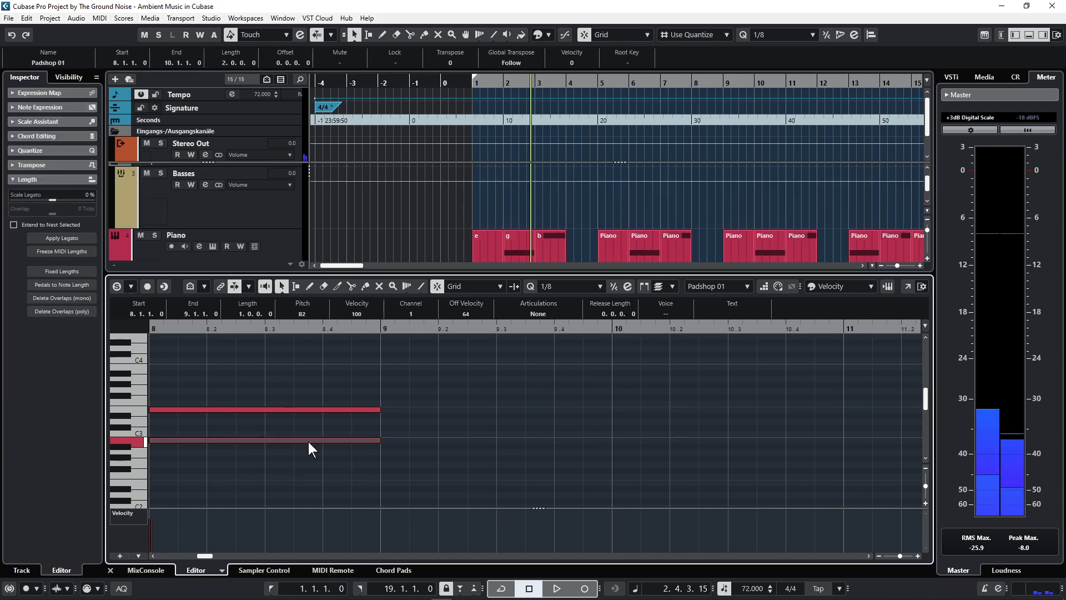
{"action": "left_click_drag", "start_coordinate": [308, 442], "coordinate": [303, 484]}
{"action": "left_click_drag", "start_coordinate": [363, 385], "coordinate": [606, 487]}
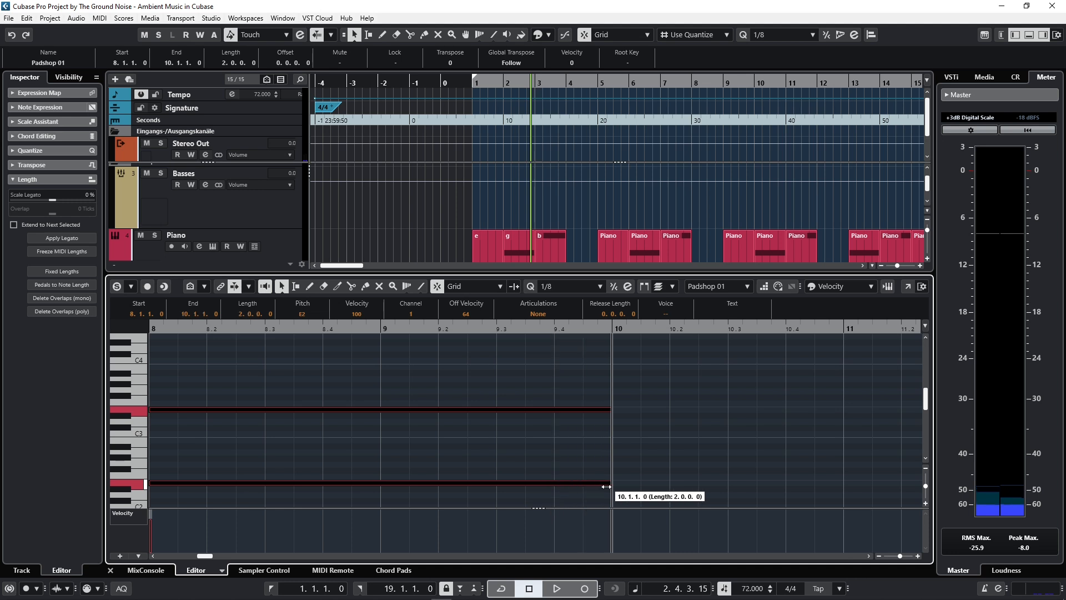
Step: Close the note editor, move the two-bar Padshop part from bar 12 to bar 16 and copy the bar 4 part to bar 12
{"action": "left_click", "coordinate": [1029, 35]}
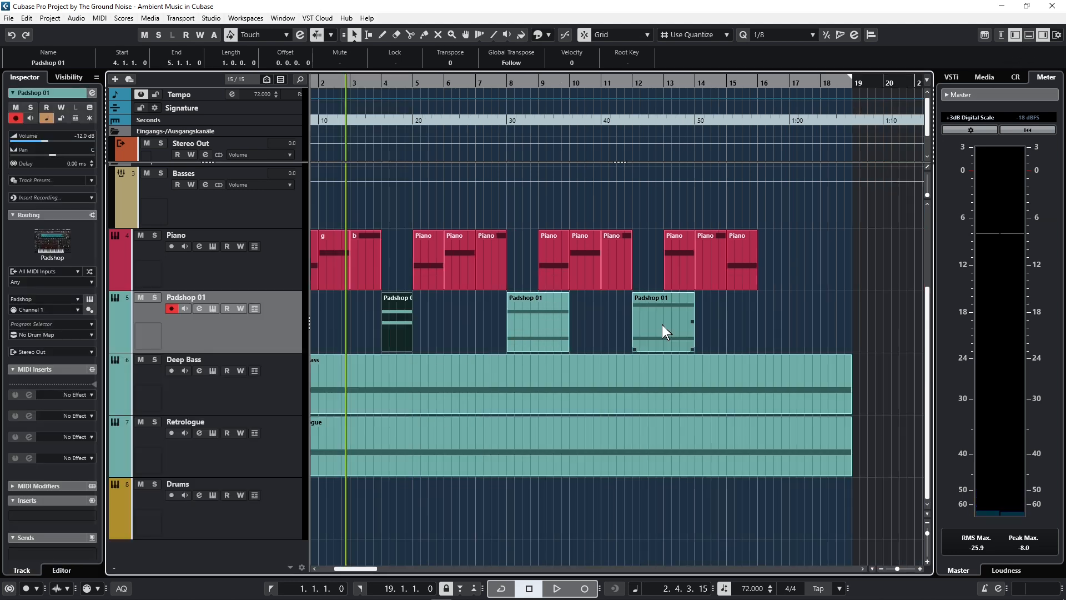
{"action": "left_click_drag", "start_coordinate": [662, 325], "coordinate": [776, 322]}
{"action": "left_click_drag", "start_coordinate": [398, 329], "coordinate": [648, 328]}
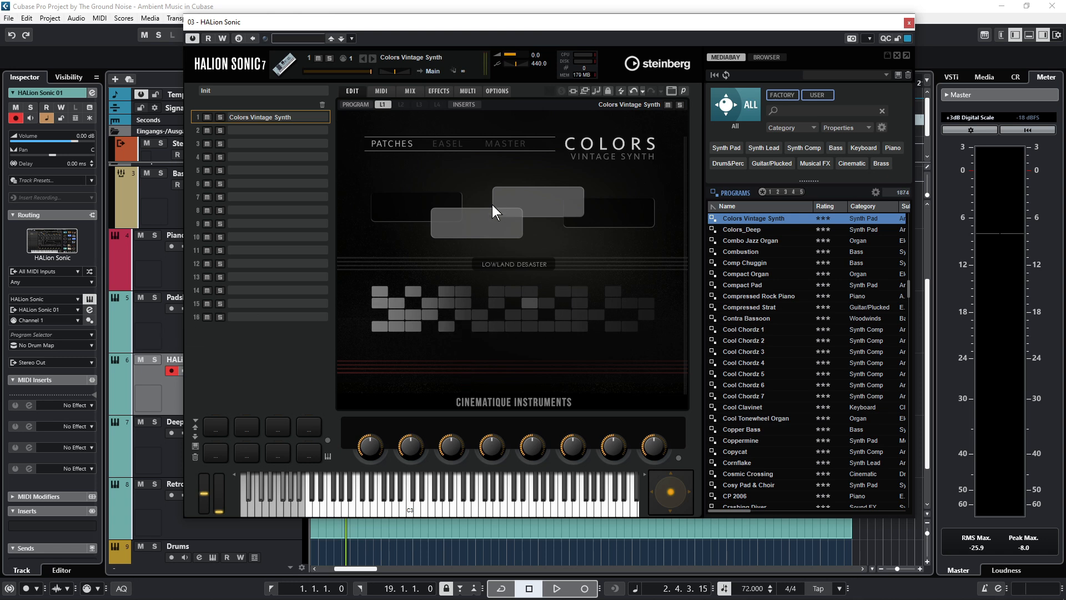
Step: Select a patch in the Colors Vintage Synth program's grid and audition it with a note just above C3
{"action": "left_click", "coordinate": [467, 302]}
{"action": "left_click", "coordinate": [422, 513]}
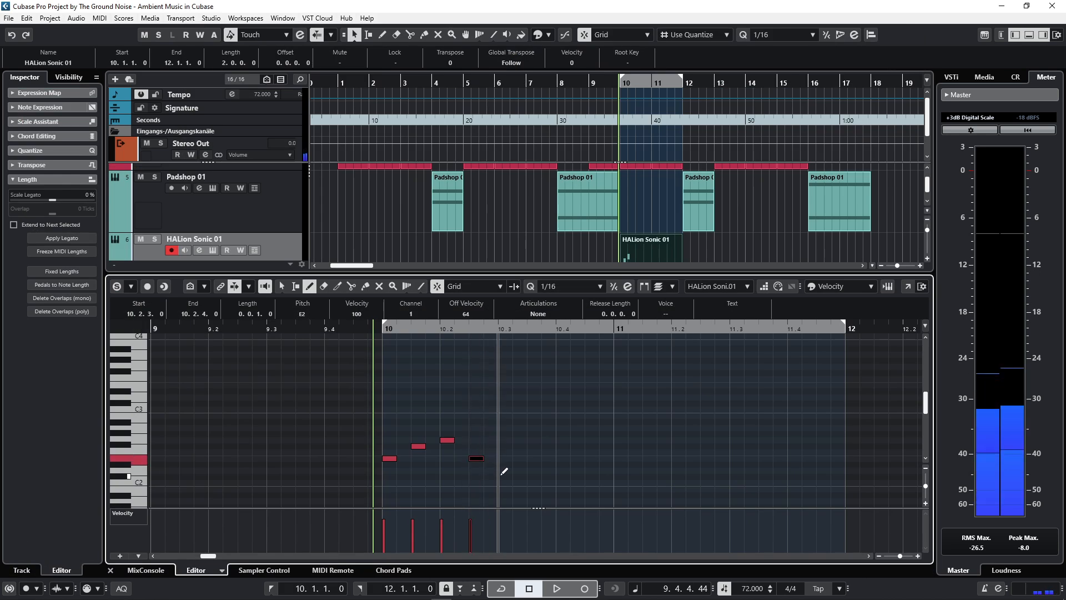
Step: Finish the bar 10 melody with D2, D2 and E2 sixteenths, add a seven-note variation in bar 11, play it back and close the note editor
{"action": "left_click", "coordinate": [491, 470]}
{"action": "left_click", "coordinate": [520, 470]}
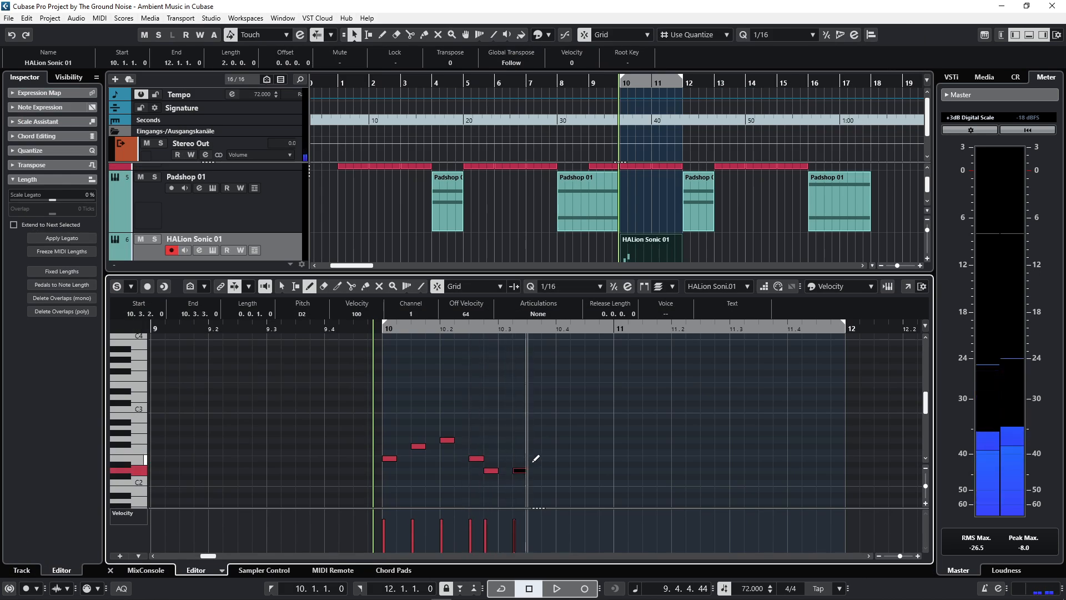
{"action": "left_click", "coordinate": [534, 458]}
{"action": "key", "text": "space"}
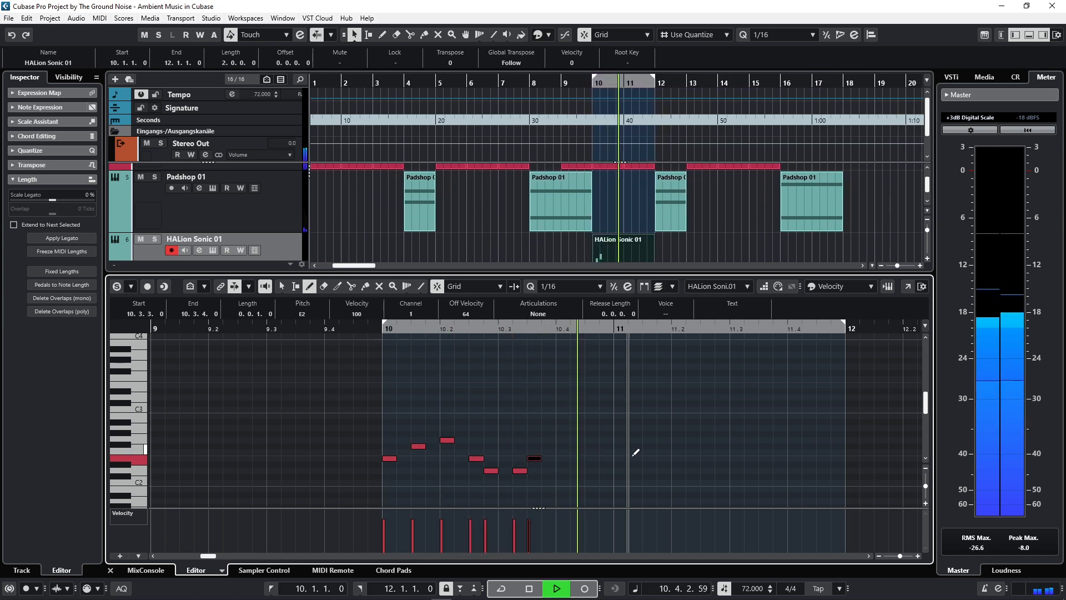
{"action": "key", "text": "space"}
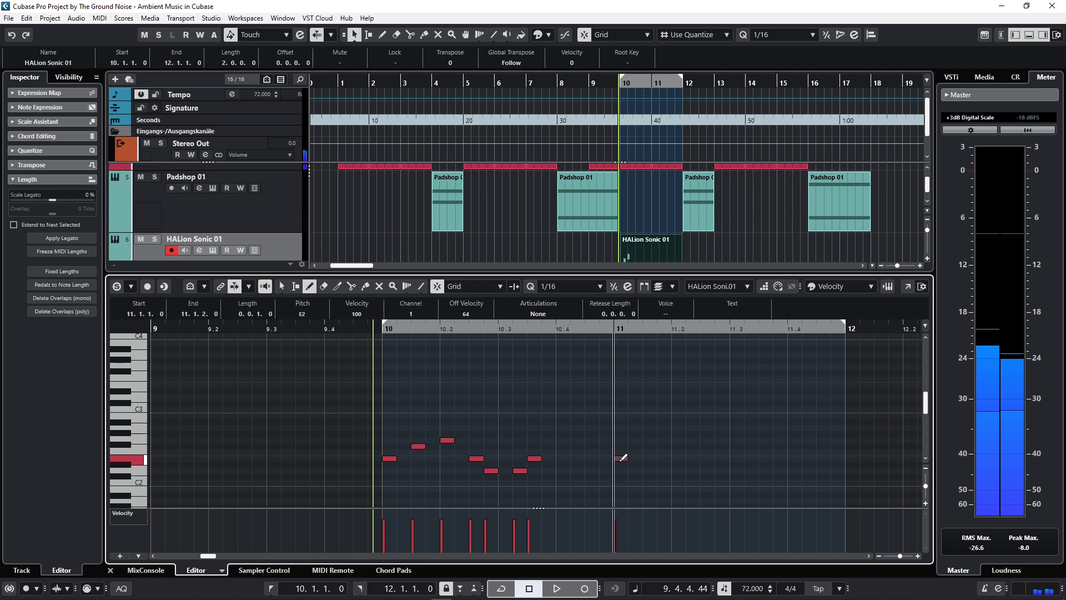
{"action": "key", "text": "space"}
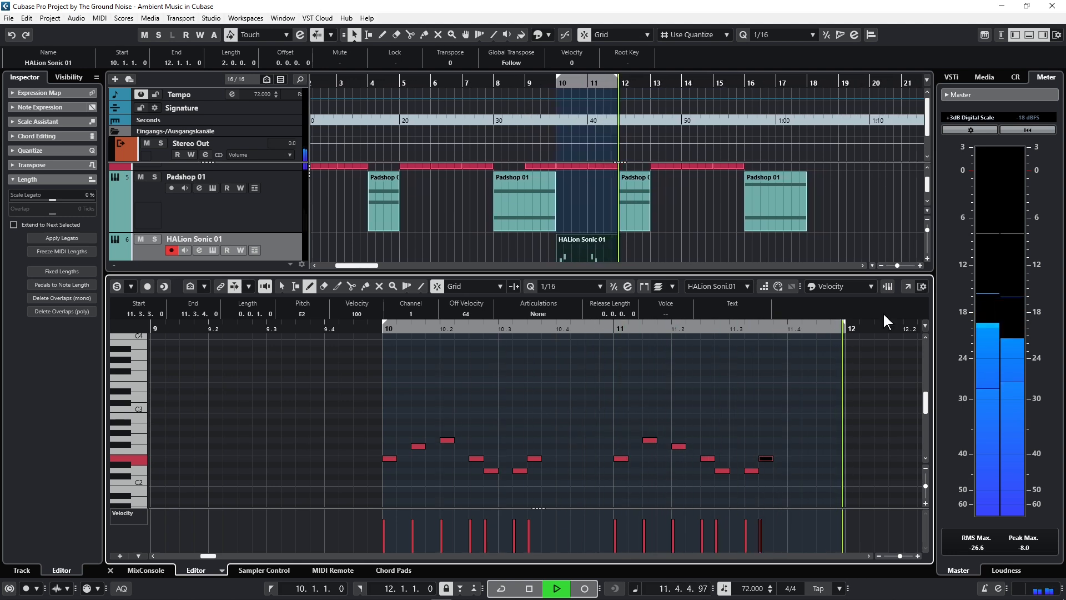
{"action": "key", "text": "space"}
{"action": "left_click", "coordinate": [1029, 34]}
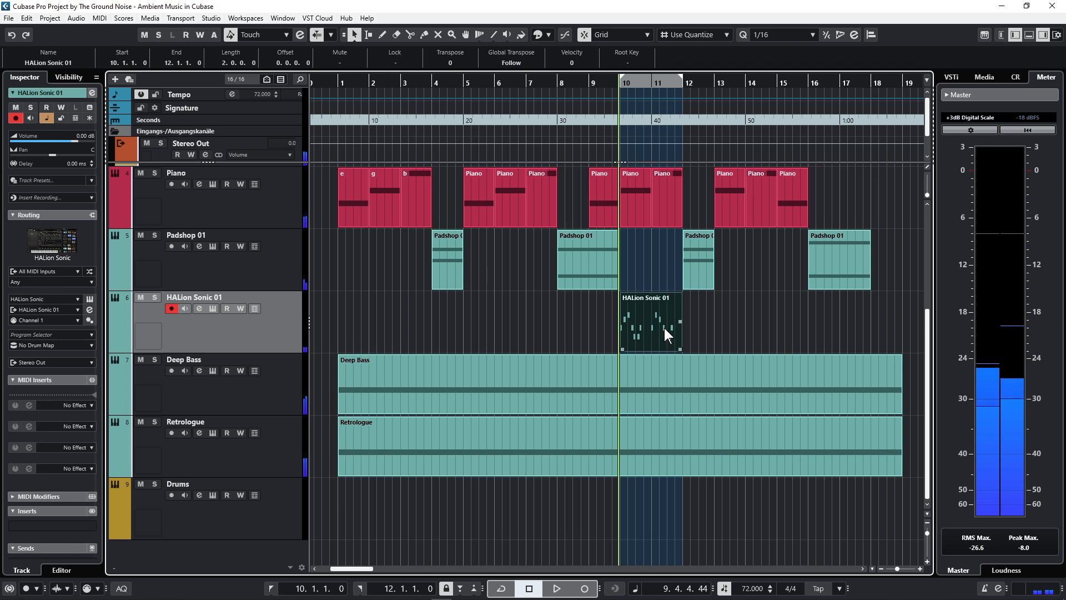
Step: Copy the two-bar HALion Sonic part so that it repeats at bars 12, 14, 16 and 18
{"action": "left_click_drag", "start_coordinate": [684, 325], "coordinate": [768, 324]}
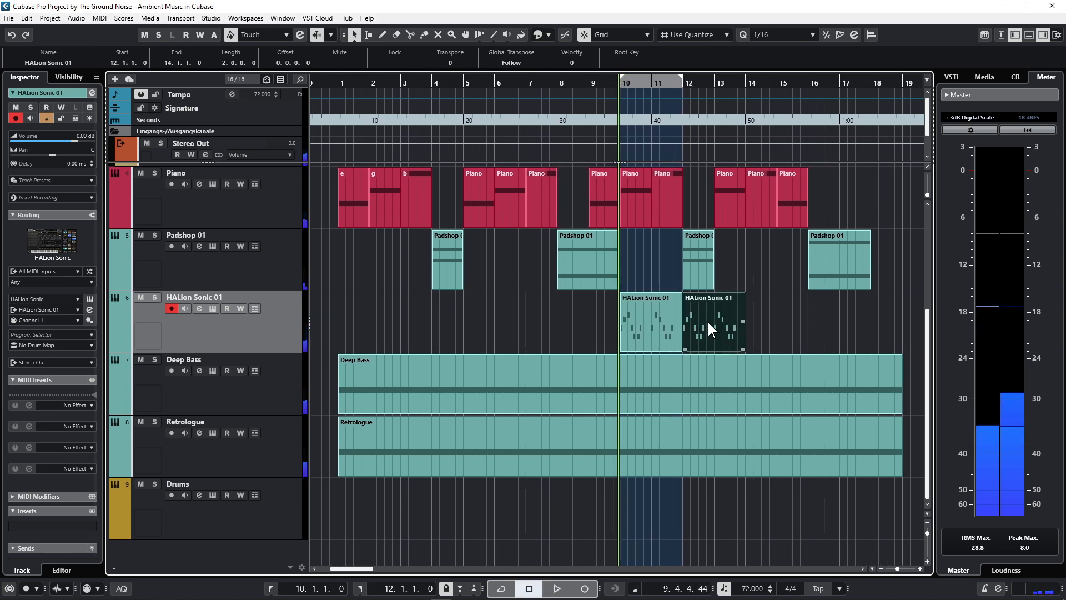
{"action": "double_click", "coordinate": [702, 326]}
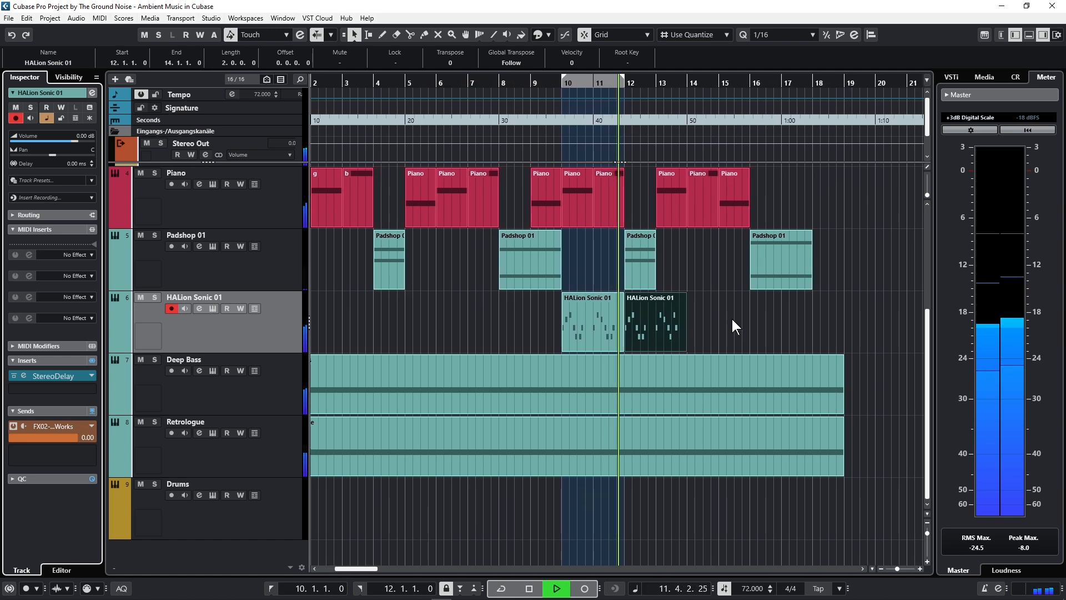
{"action": "key", "text": "space"}
{"action": "left_click_drag", "start_coordinate": [778, 317], "coordinate": [654, 322]}
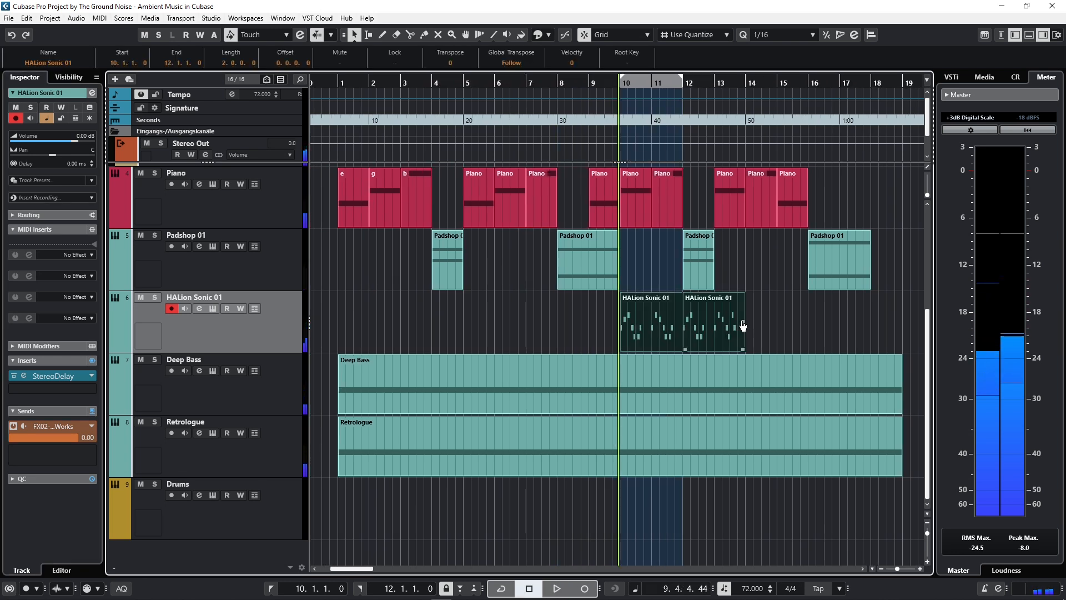
{"action": "key", "text": "ctrl+d"}
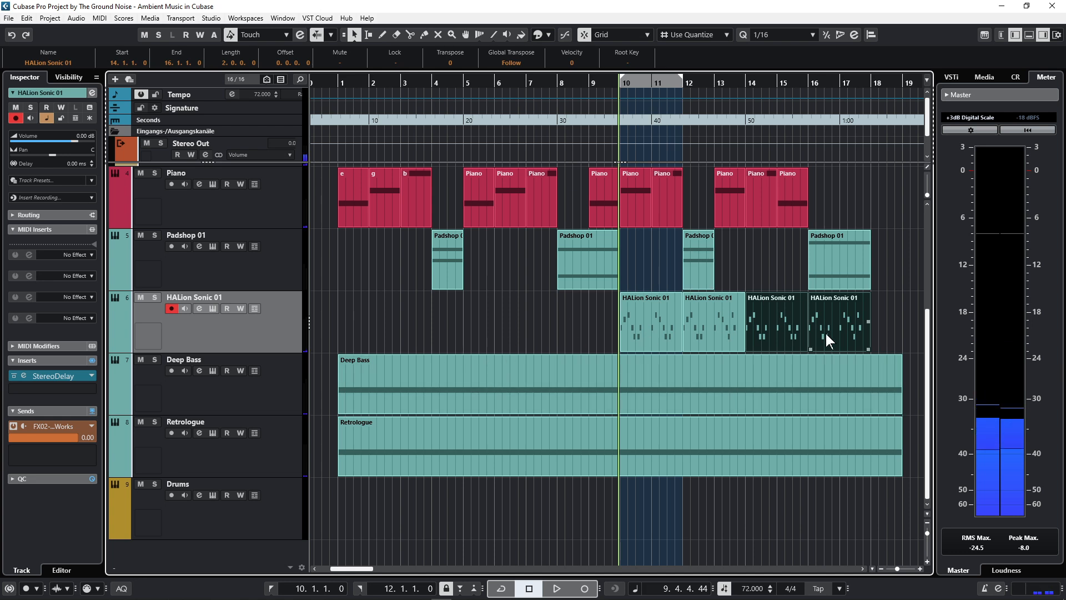
{"action": "left_click", "coordinate": [876, 331]}
{"action": "left_click", "coordinate": [875, 322]}
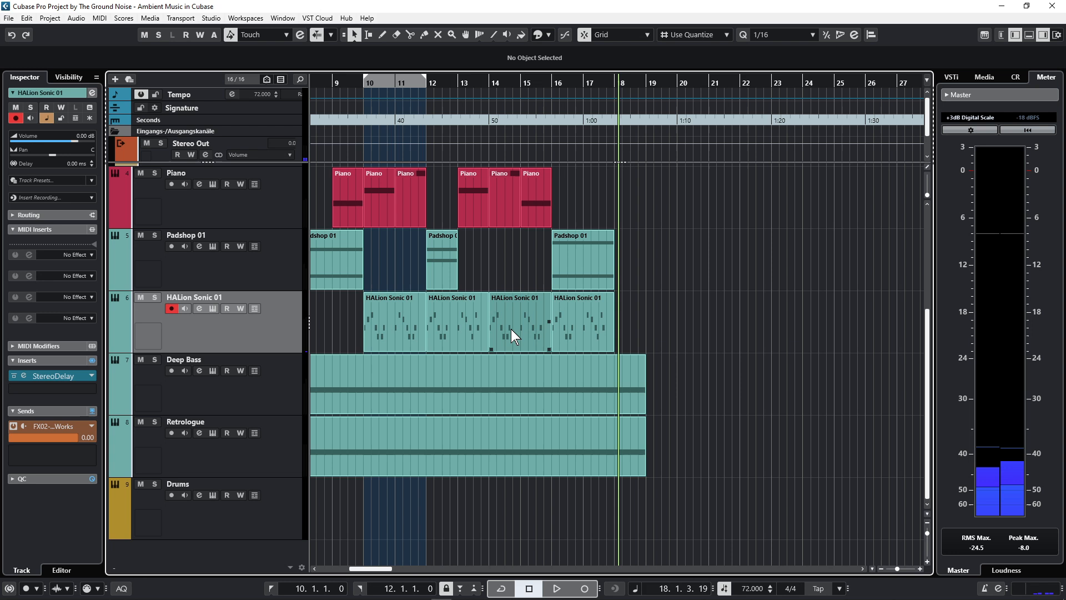
{"action": "left_click_drag", "start_coordinate": [511, 329], "coordinate": [638, 329]}
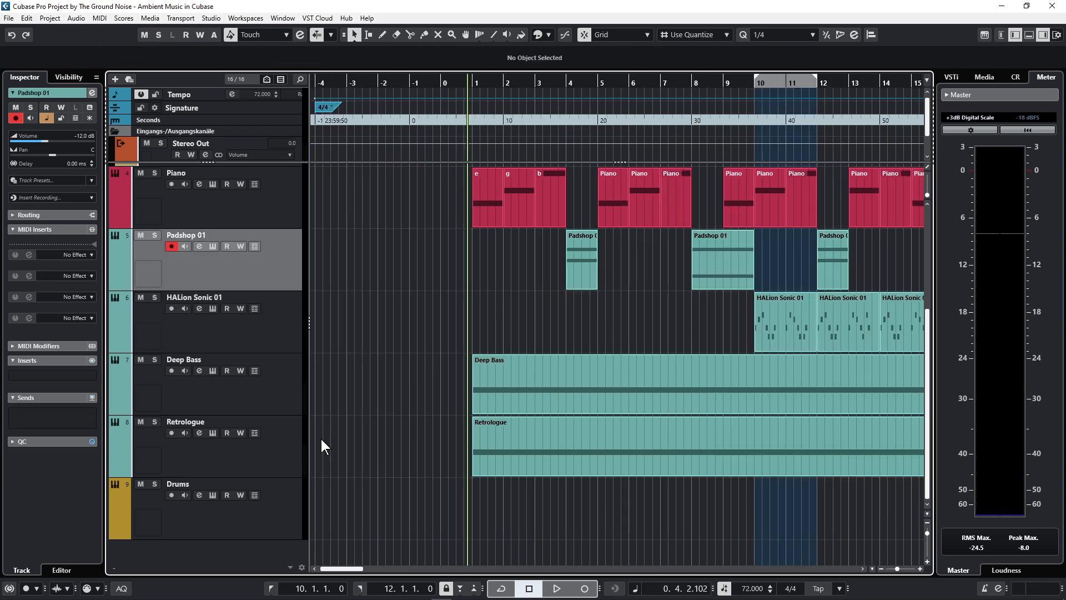
Step: Open Groove Agent SE from the Drums track, show its mixer and audition the C#1 Kick 2 pad
{"action": "left_click", "coordinate": [267, 511]}
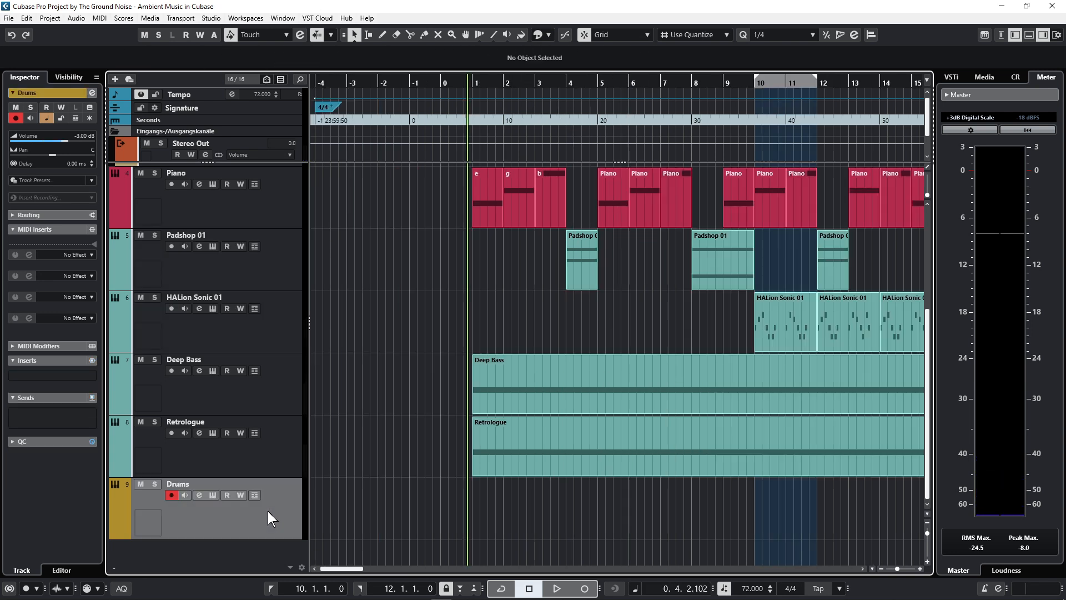
{"action": "left_click", "coordinate": [213, 495]}
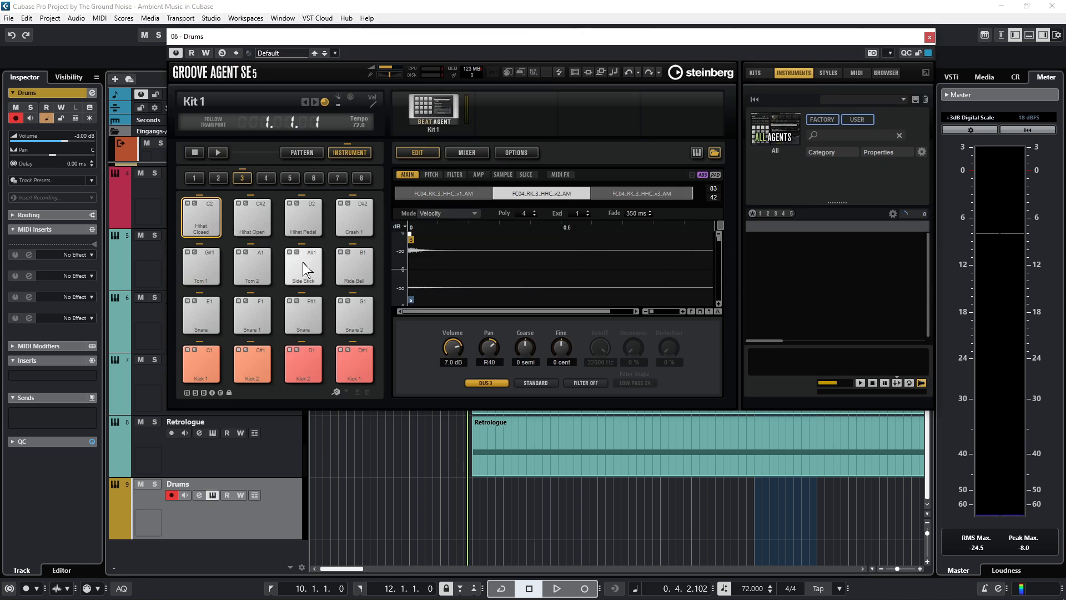
{"action": "left_click", "coordinate": [247, 362]}
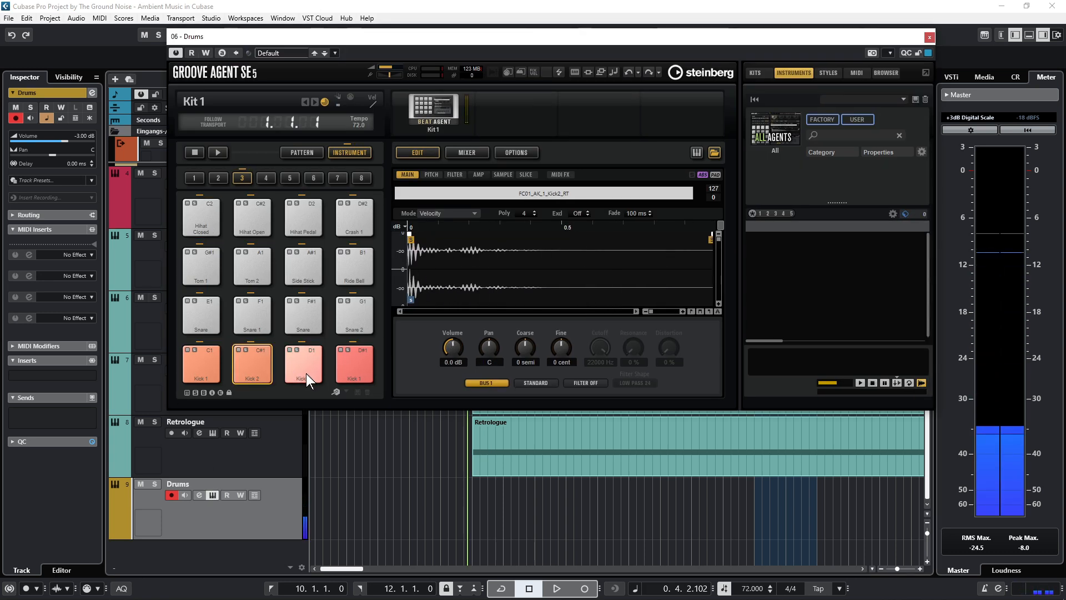
{"action": "left_click", "coordinate": [467, 151]}
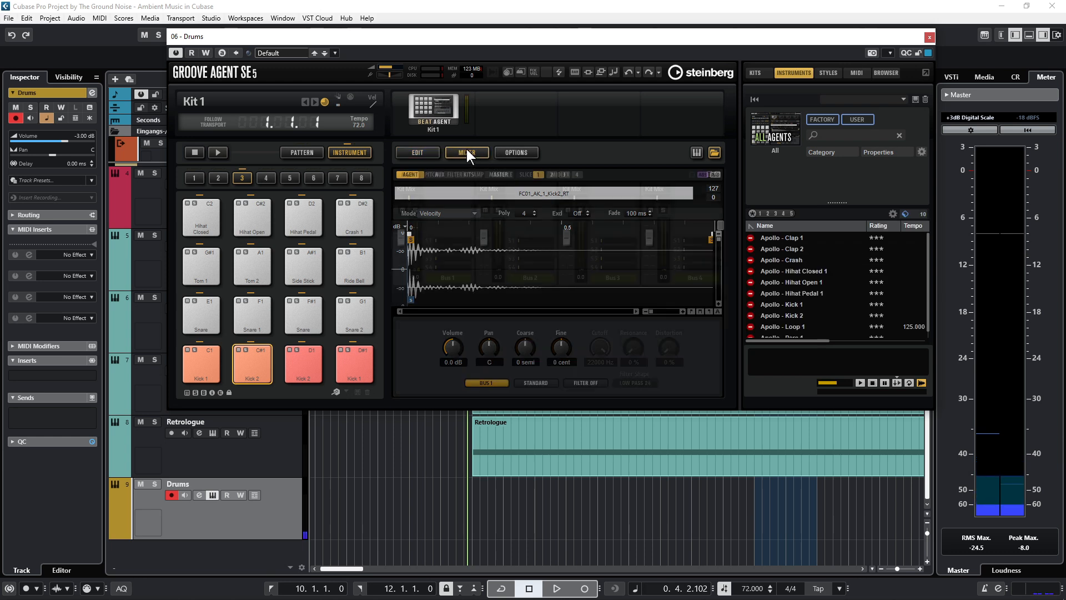
{"action": "left_click", "coordinate": [257, 373]}
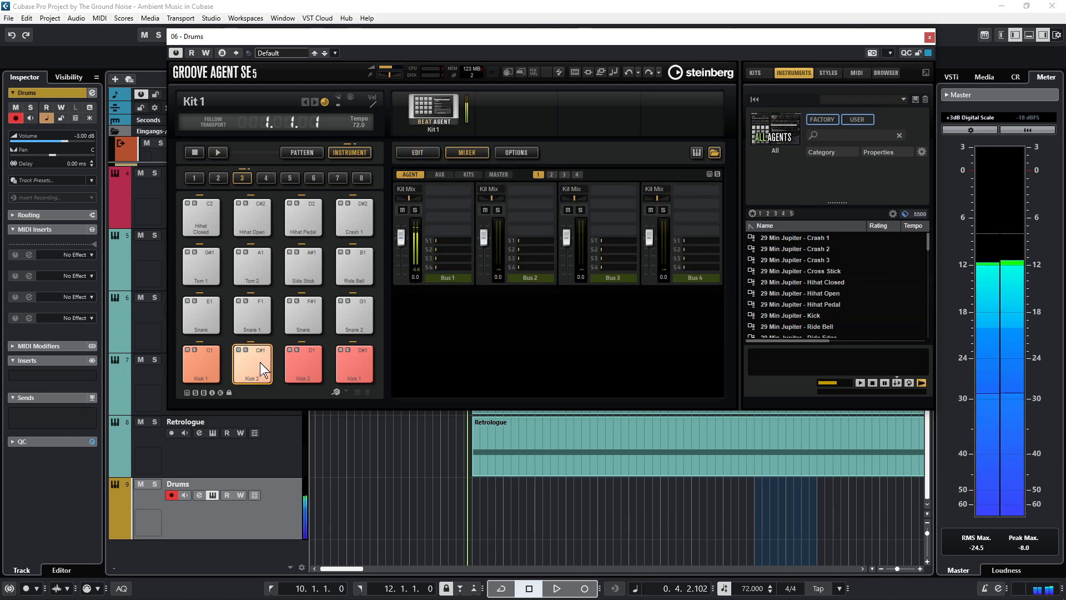
Step: Insert a Reverb effect on Bus 1 of the drum kit and audition it with the C#1 Kick 2 pad
{"action": "left_click", "coordinate": [446, 216]}
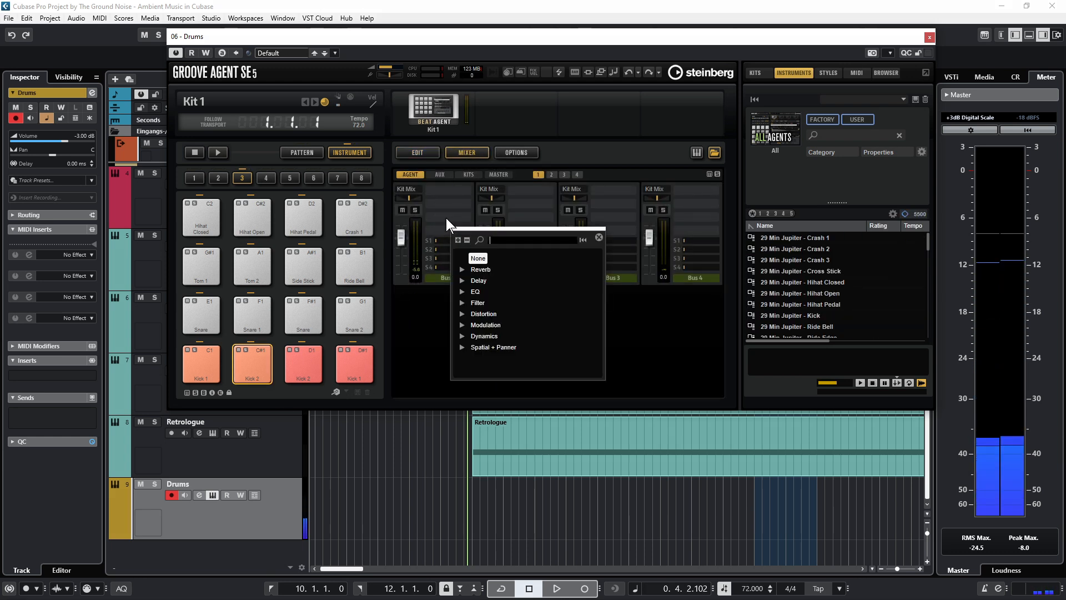
{"action": "left_click", "coordinate": [462, 270]}
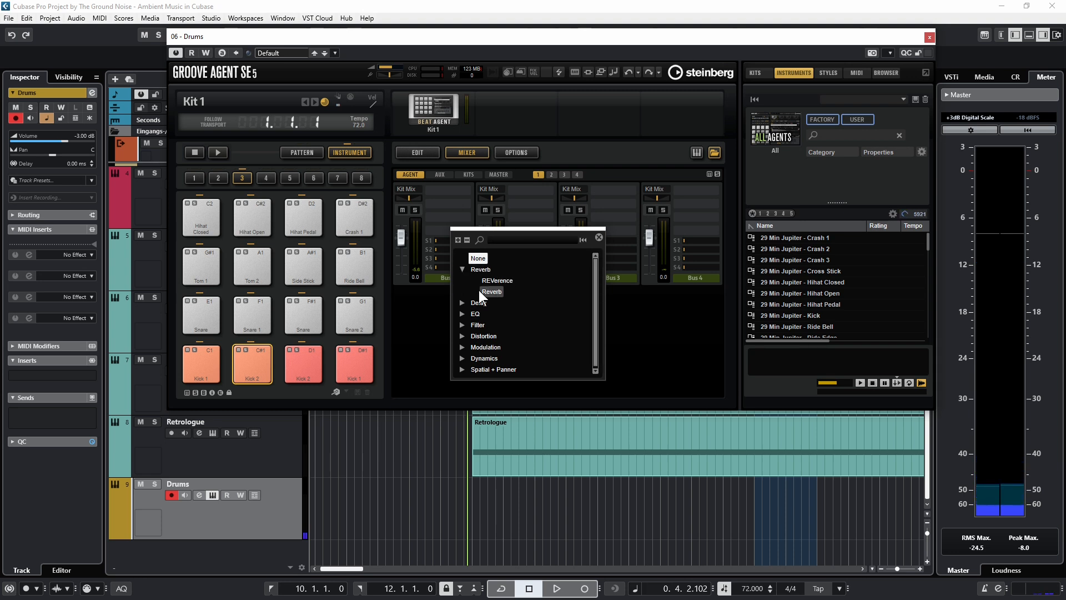
{"action": "left_click", "coordinate": [479, 290]}
{"action": "left_click", "coordinate": [256, 359]}
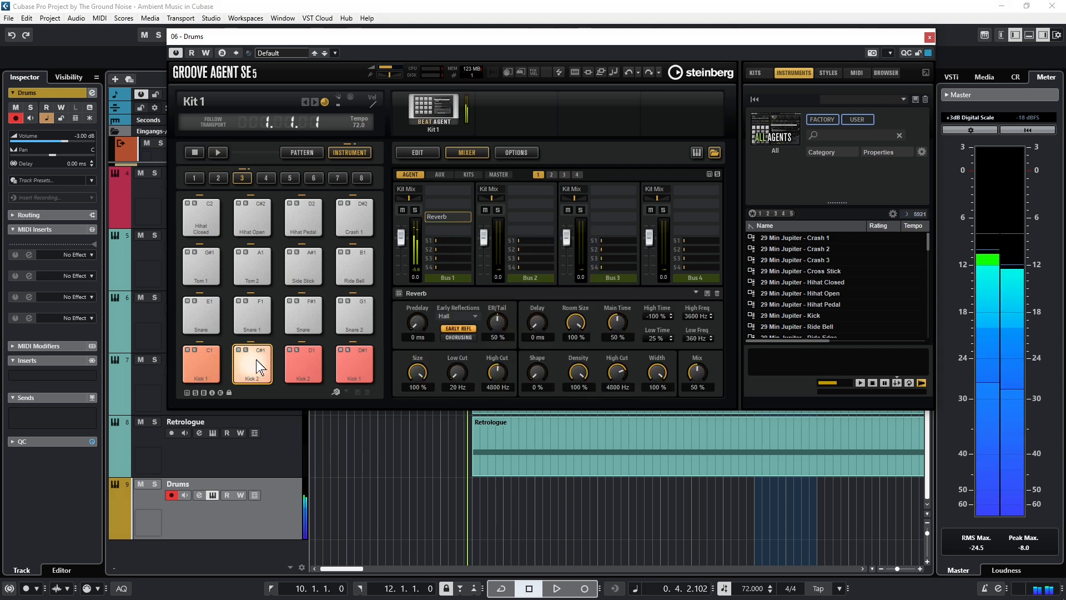
{"action": "left_click_drag", "start_coordinate": [255, 358], "coordinate": [256, 362]}
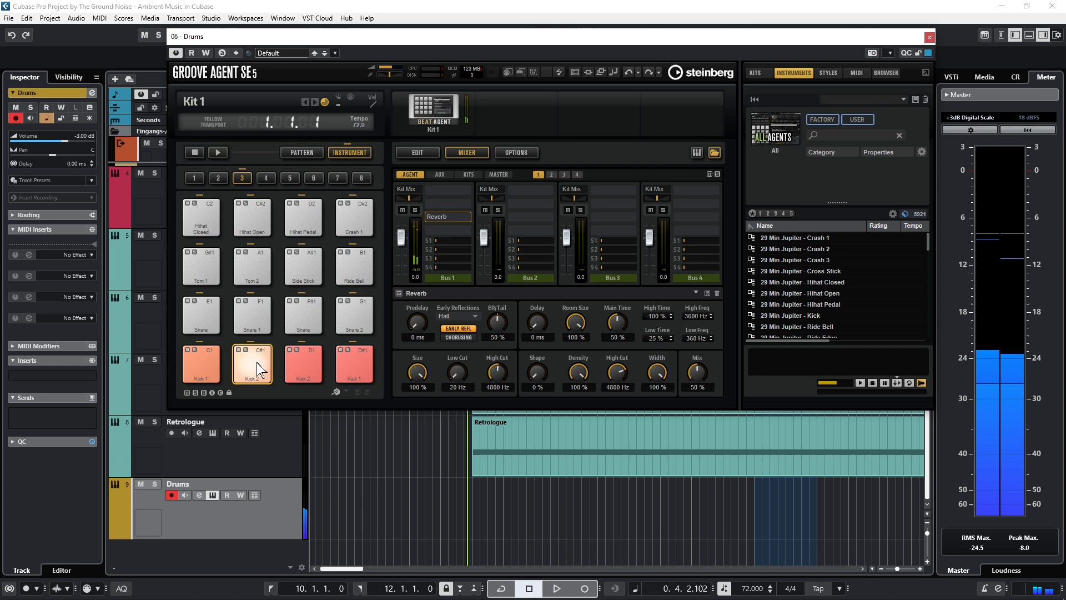
{"action": "left_click", "coordinate": [258, 352]}
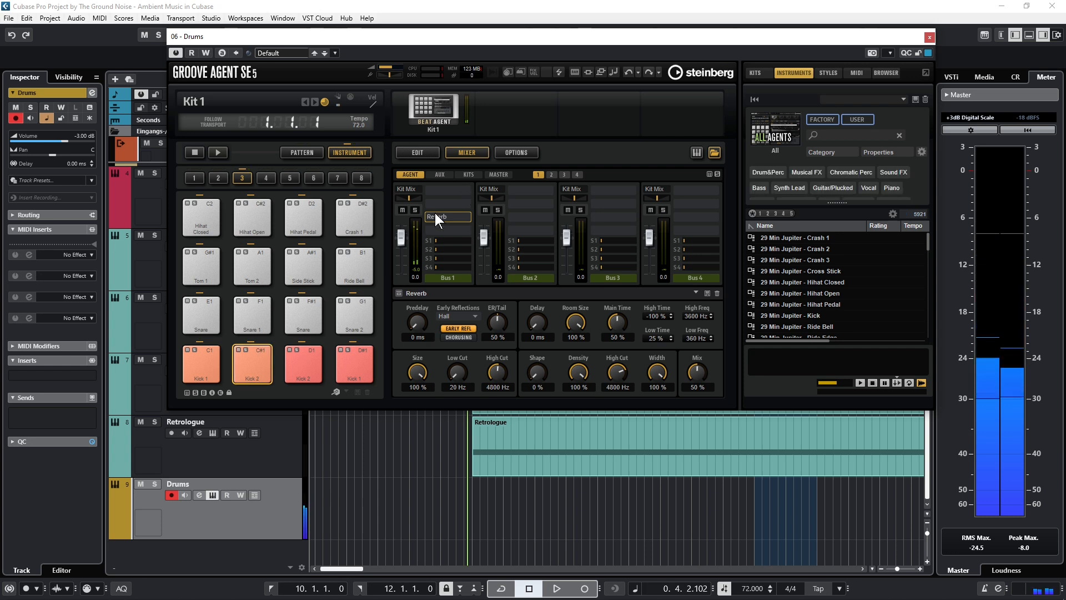
Step: Insert a Morph Filter before the Reverb on Bus 1, set Morph to 20 % and Cutoff to about 107 Hz, and close Groove Agent
{"action": "left_click", "coordinate": [444, 192]}
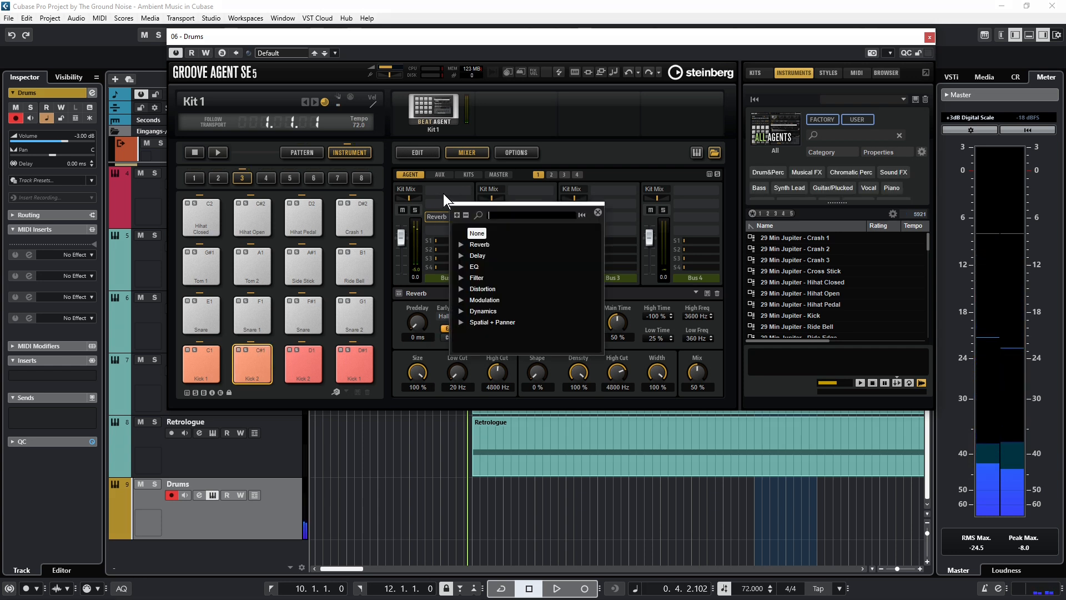
{"action": "left_click", "coordinate": [461, 277]}
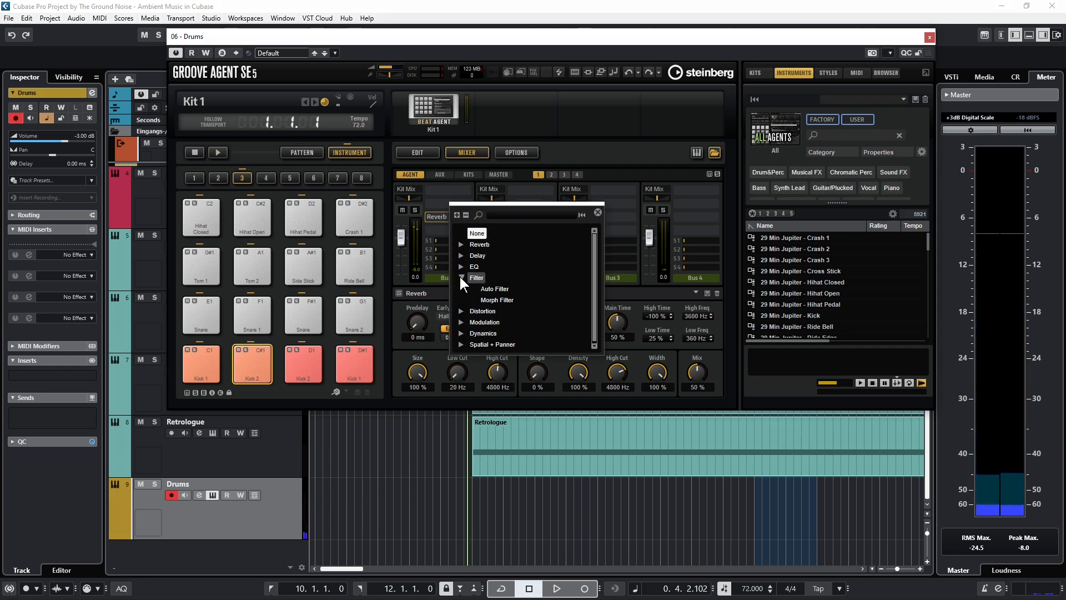
{"action": "left_click", "coordinate": [498, 300]}
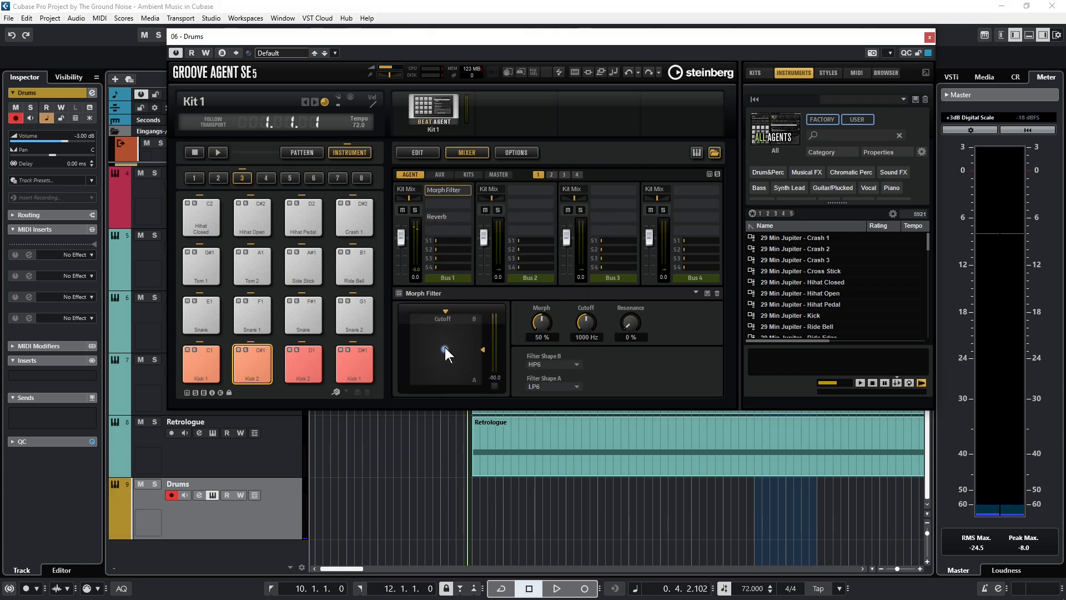
{"action": "left_click_drag", "start_coordinate": [445, 348], "coordinate": [428, 363]}
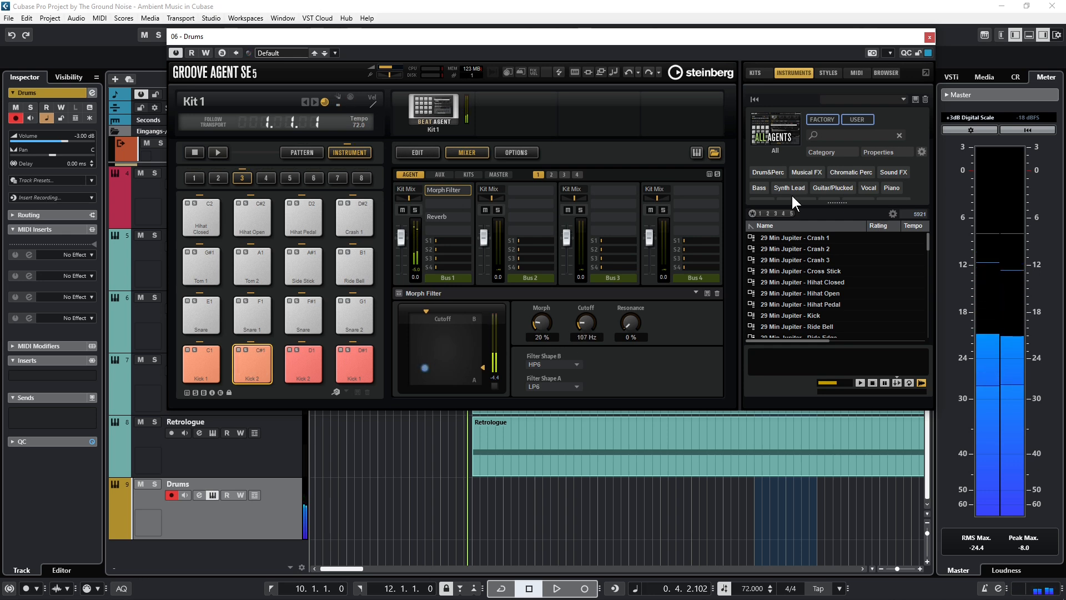
{"action": "left_click", "coordinate": [927, 40]}
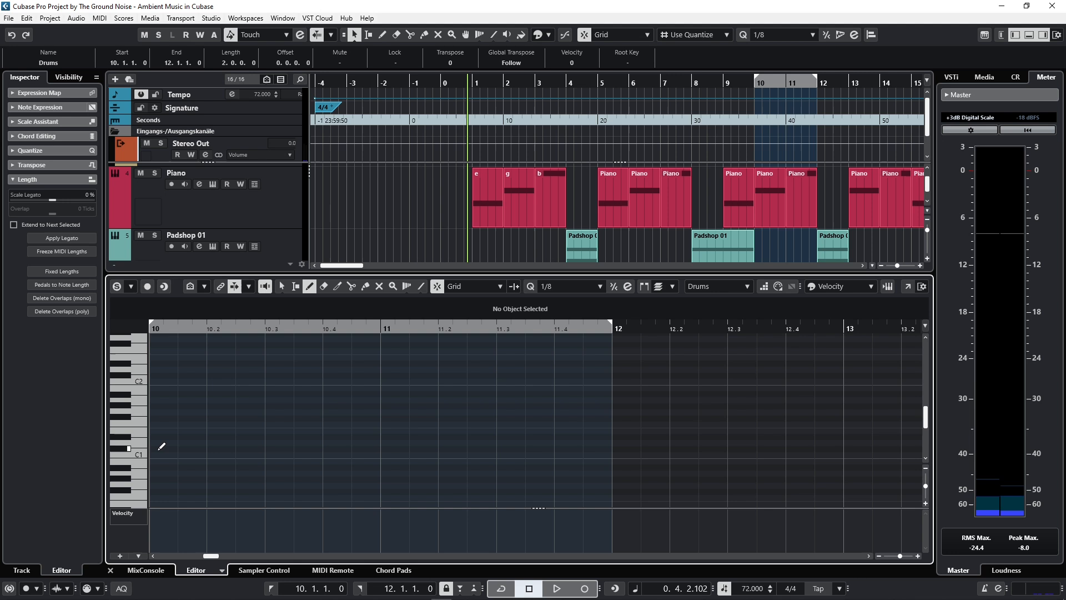
Step: Draw C#1 eighth notes in the Drums part at 10.1.1, 10.2.3, 10.4.3, 11.1.1, 11.3.3, 11.4.1 and 11.4.3
{"action": "left_click", "coordinate": [158, 449]}
{"action": "left_click", "coordinate": [240, 449]}
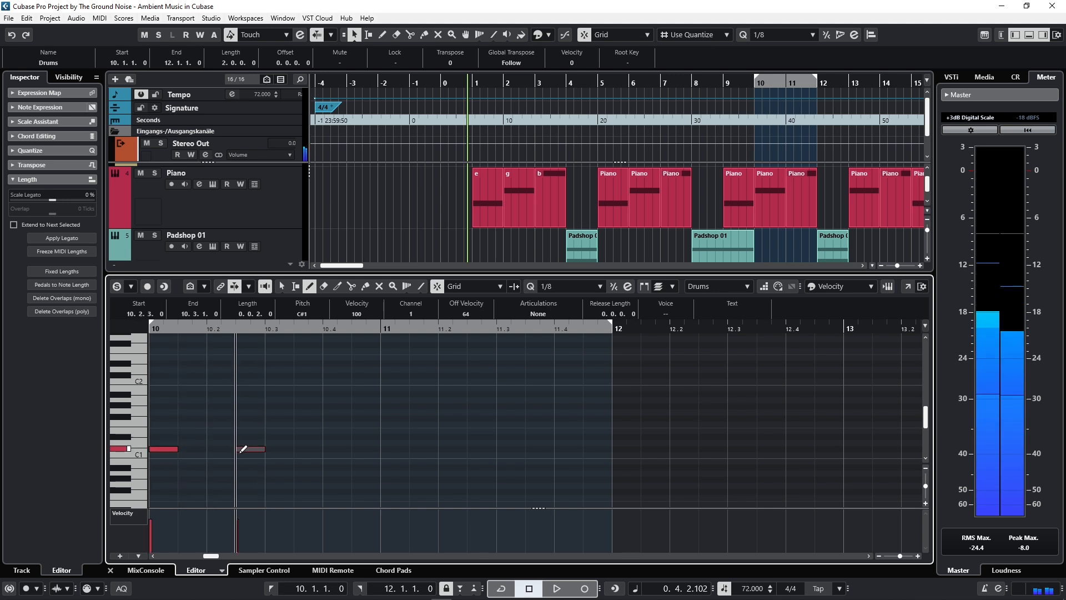
{"action": "left_click", "coordinate": [363, 449]}
{"action": "left_click", "coordinate": [396, 449]}
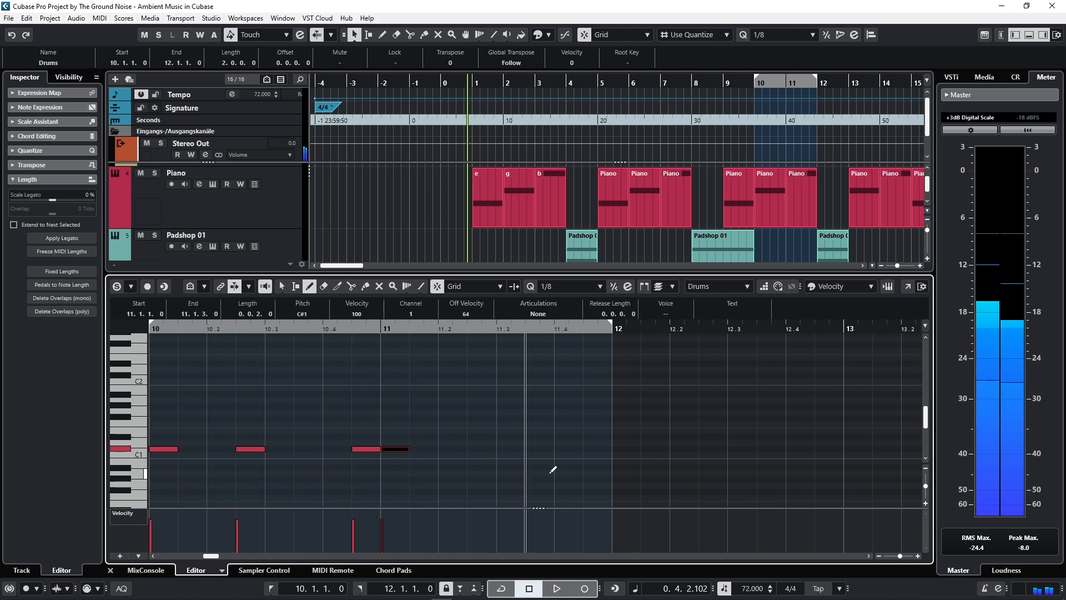
{"action": "left_click_drag", "start_coordinate": [537, 449], "coordinate": [594, 449]}
Step: Ramp the last three kick notes' velocities upward from 54, lower the velocity of the 10.4.3 note and close the note editor
{"action": "right_click", "coordinate": [572, 530]}
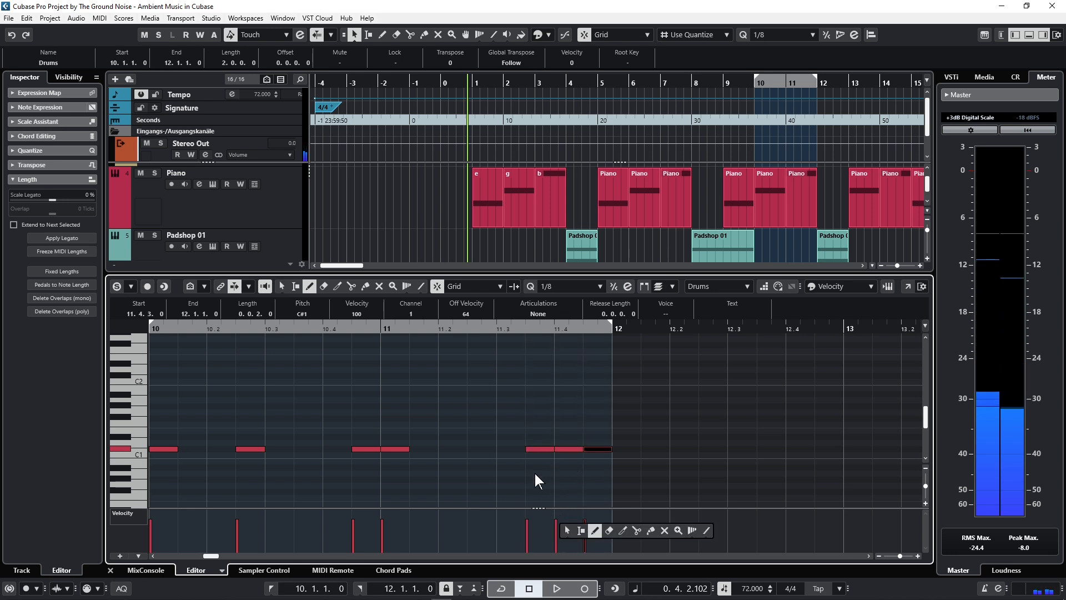
{"action": "left_click", "coordinate": [567, 530]}
{"action": "left_click", "coordinate": [593, 462]}
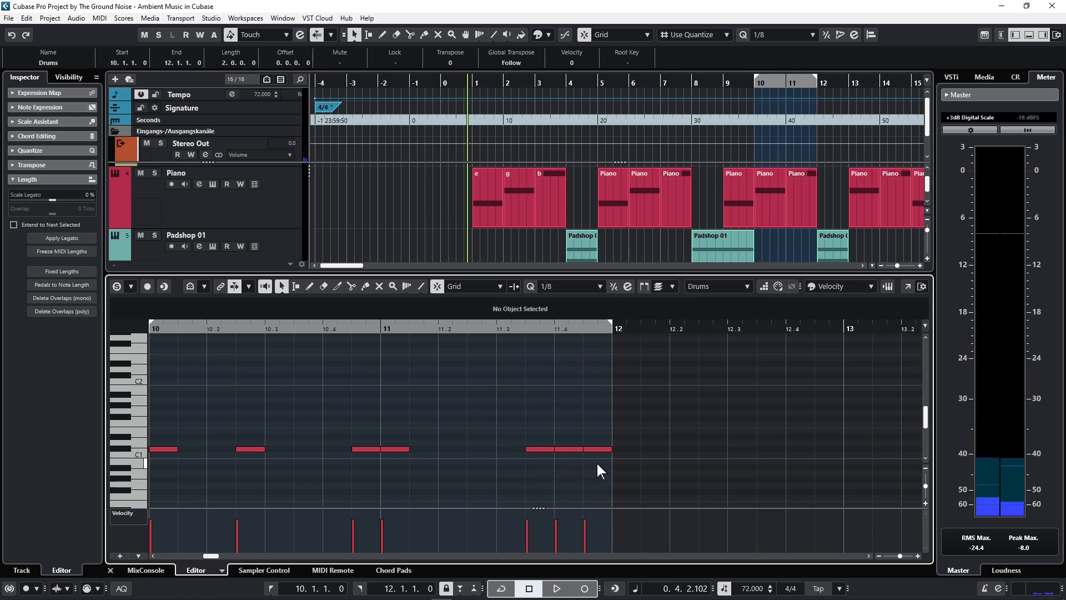
{"action": "left_click_drag", "start_coordinate": [591, 454], "coordinate": [529, 420]}
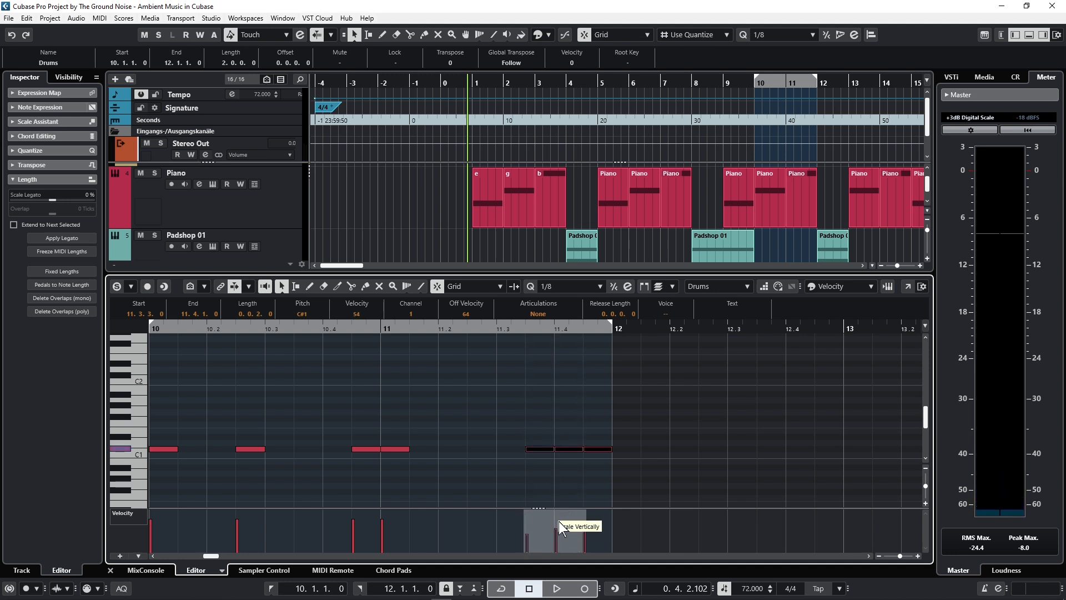
{"action": "left_click", "coordinate": [361, 524]}
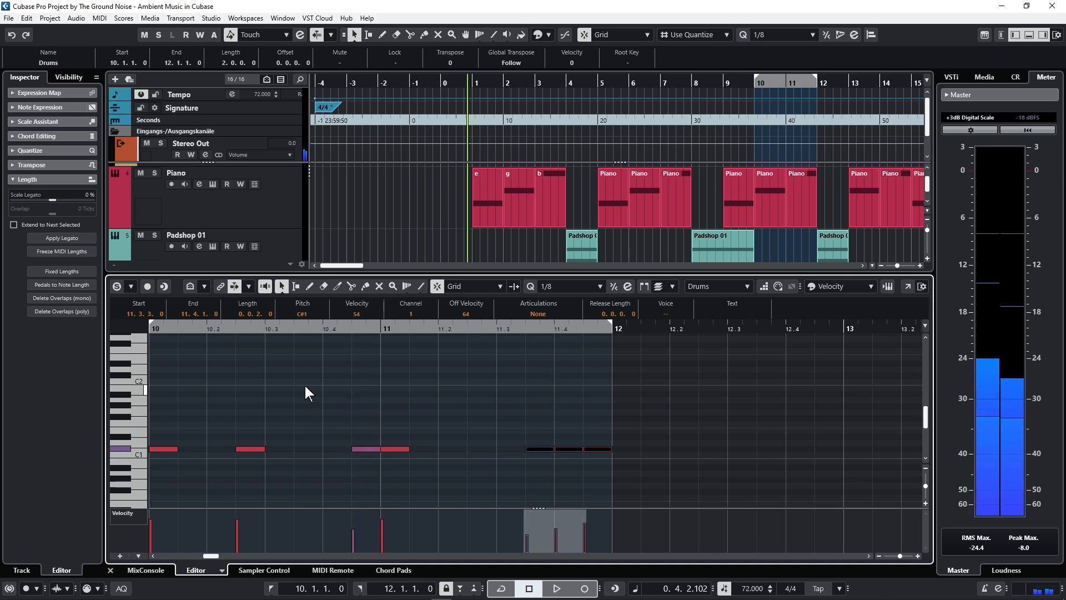
{"action": "left_click", "coordinate": [1029, 35]}
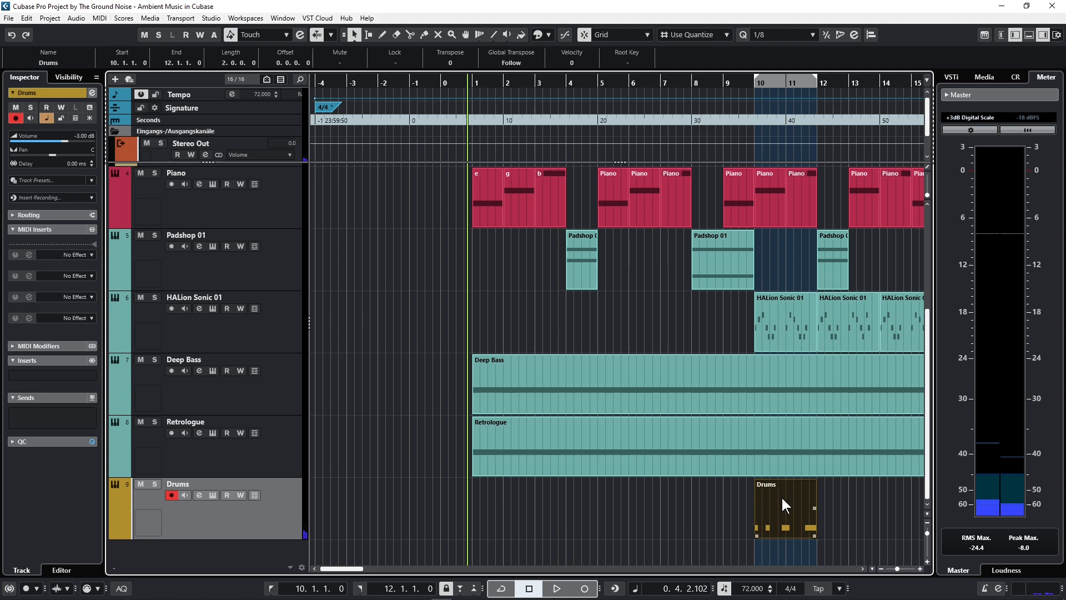
Step: Move the two-bar Drums part to bar 5 and repeat it back to back up to bar 23
{"action": "left_click_drag", "start_coordinate": [756, 508], "coordinate": [910, 522]}
{"action": "scroll", "coordinate": [476, 495], "scroll_direction": "right", "scroll_amount": 3}
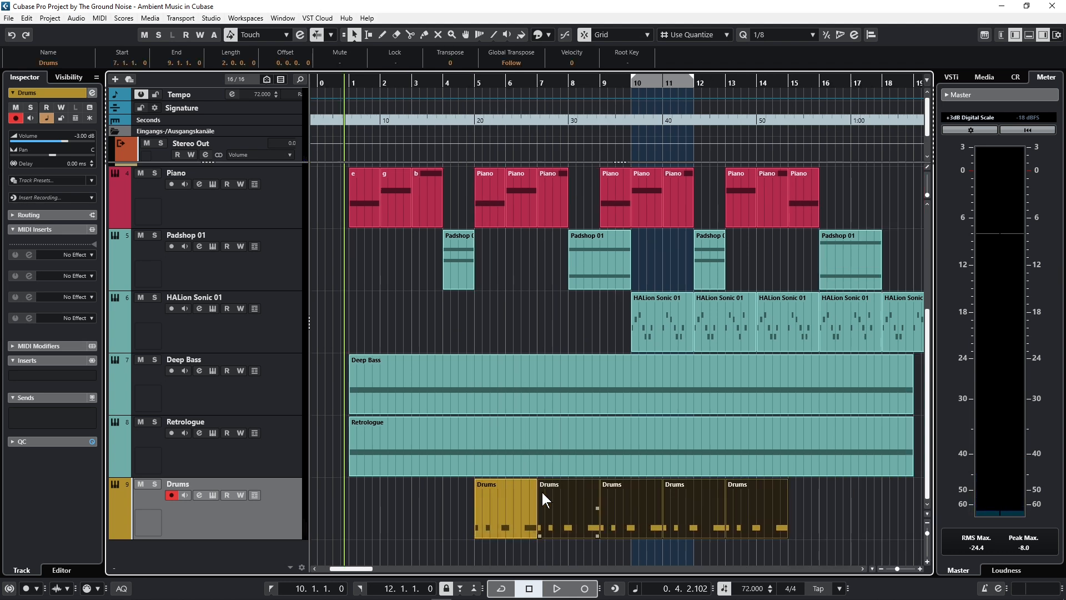
{"action": "left_click_drag", "start_coordinate": [726, 510], "coordinate": [742, 509]}
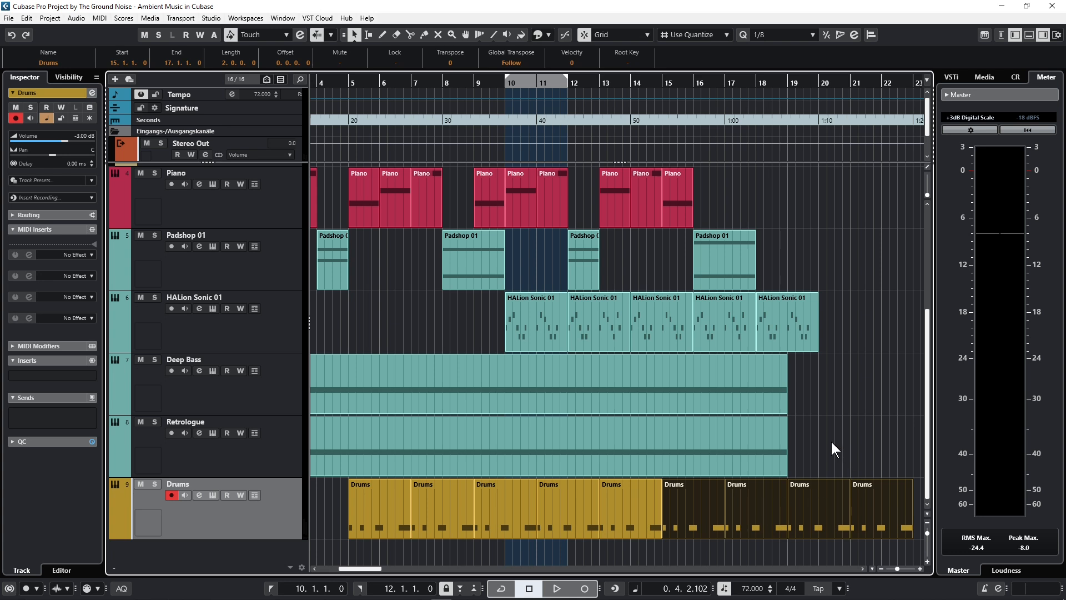
Step: Delete the two repeated Drums parts from bar 19 onward so the drums end with the basses
{"action": "left_click_drag", "start_coordinate": [831, 440], "coordinate": [872, 515]}
{"action": "key", "text": "Delete"}
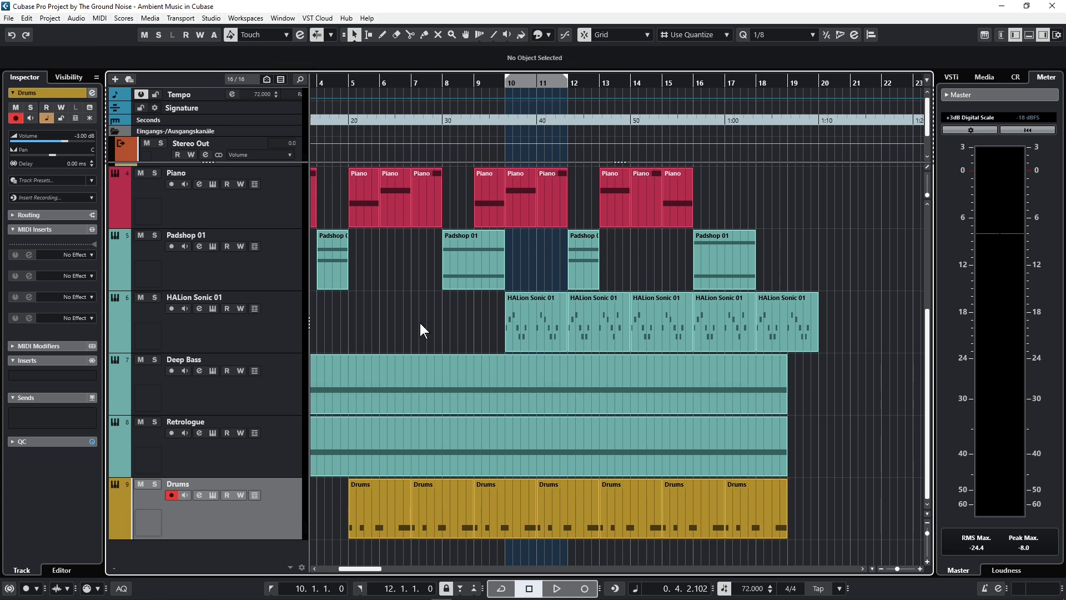
Step: Automate a volume fade-in on the Basses group from -oo at 1.1.1 to 0 dB at 5.1.1
{"action": "scroll", "coordinate": [481, 332], "scroll_direction": "left", "scroll_amount": 2}
{"action": "scroll", "coordinate": [472, 330], "scroll_direction": "up", "scroll_amount": 4}
{"action": "left_click", "coordinate": [441, 324]}
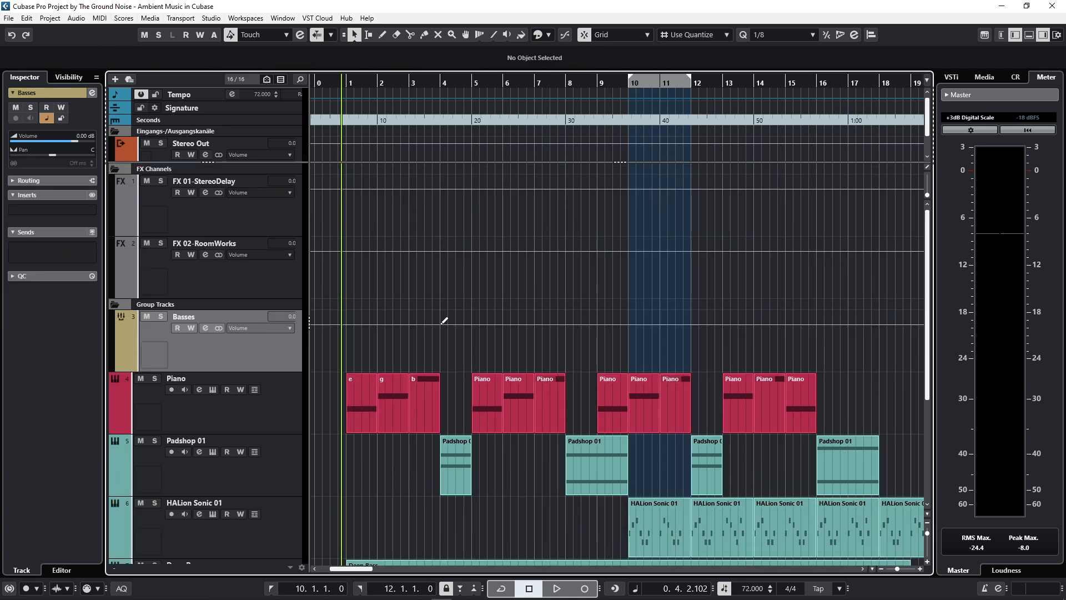
{"action": "left_click", "coordinate": [472, 324]}
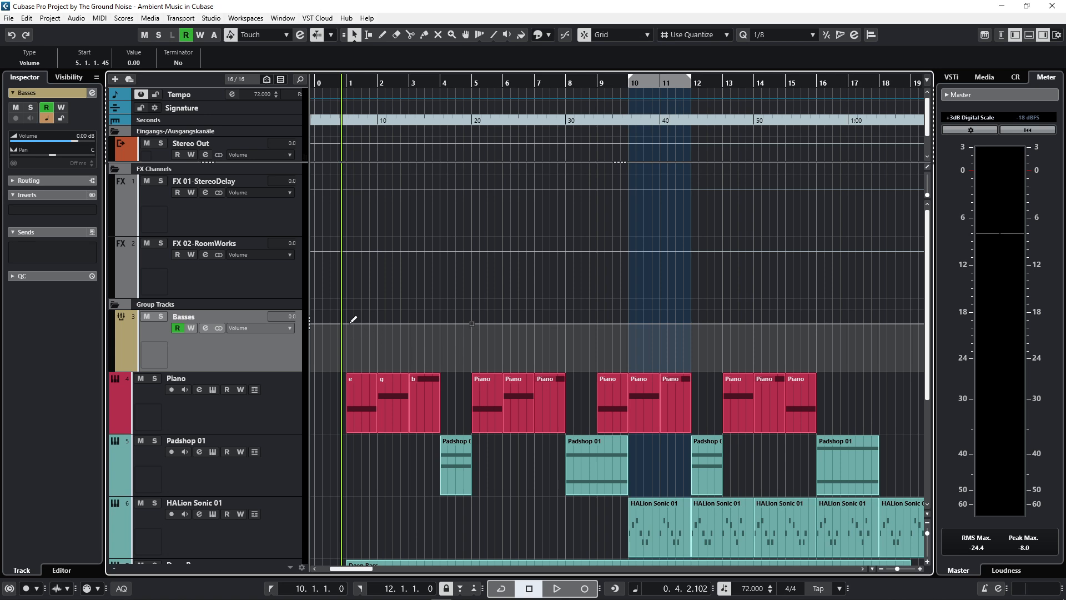
{"action": "left_click_drag", "start_coordinate": [353, 320], "coordinate": [350, 382]}
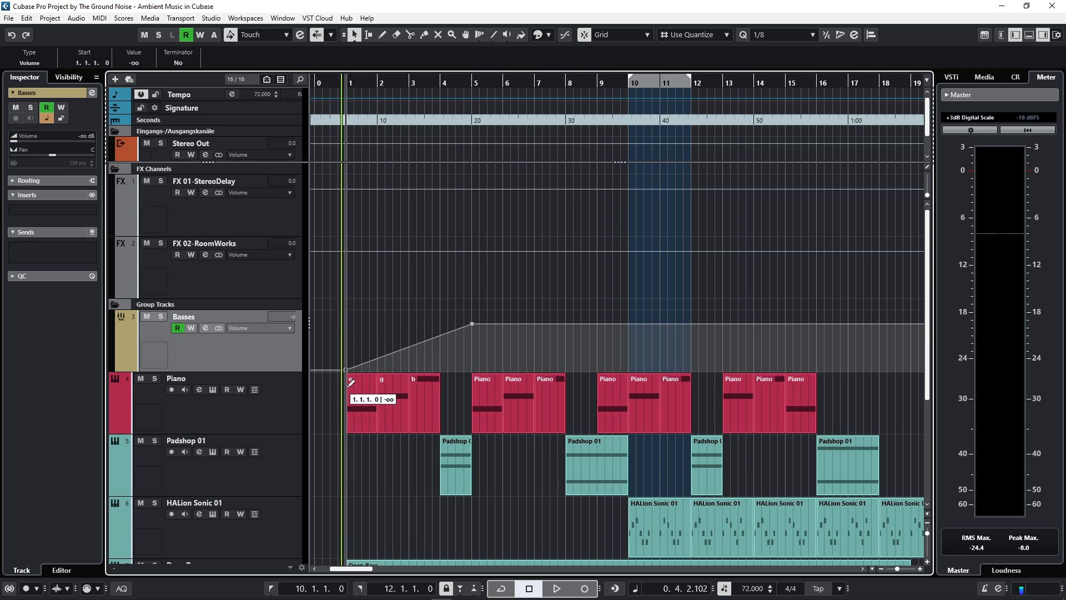
Step: Play the arrangement from the start and rename the HALion Sonic 01 track as Melo
{"action": "scroll", "coordinate": [411, 290], "scroll_direction": "down", "scroll_amount": 4}
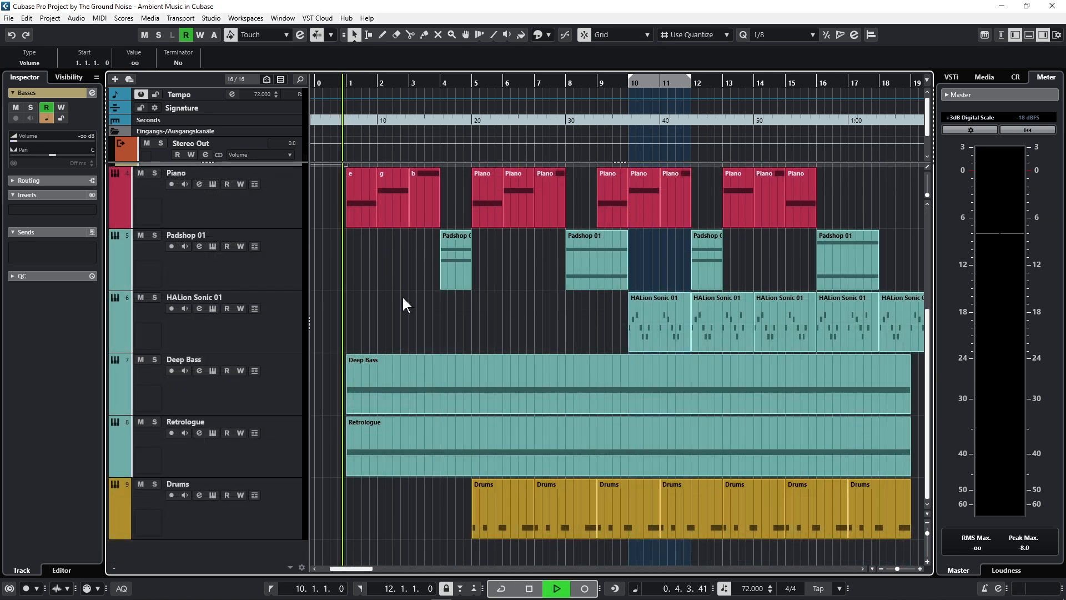
{"action": "key", "text": "space"}
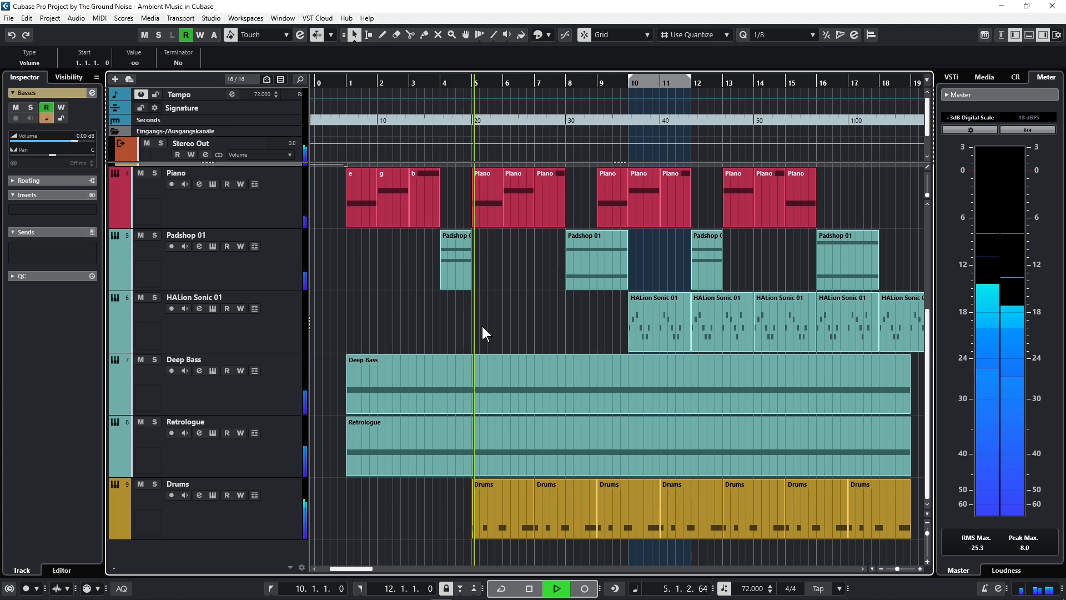
{"action": "left_click_drag", "start_coordinate": [345, 568], "coordinate": [280, 519]}
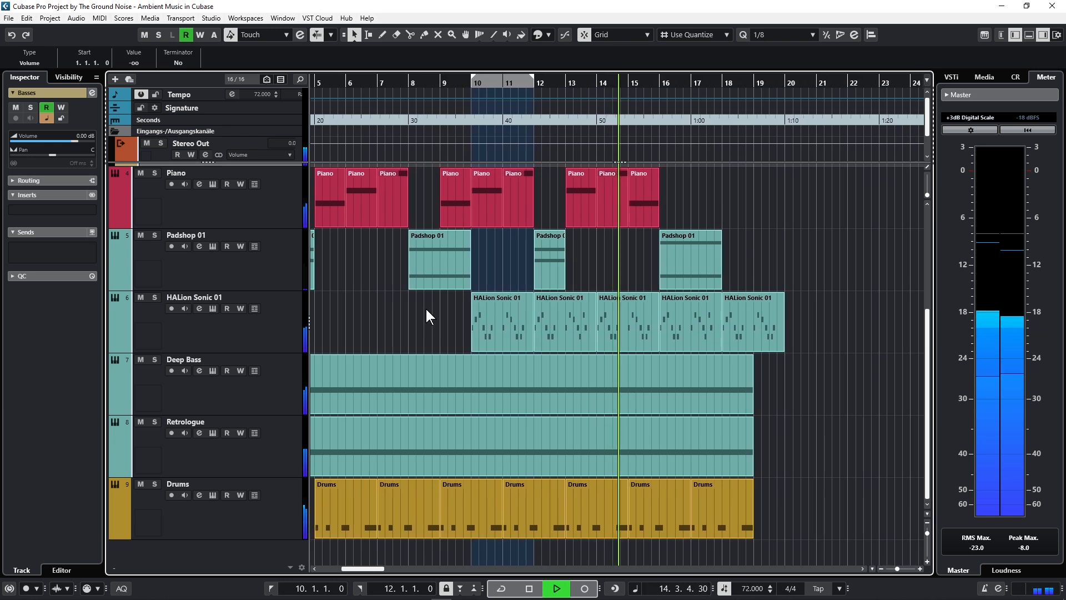
{"action": "double_click", "coordinate": [198, 298]}
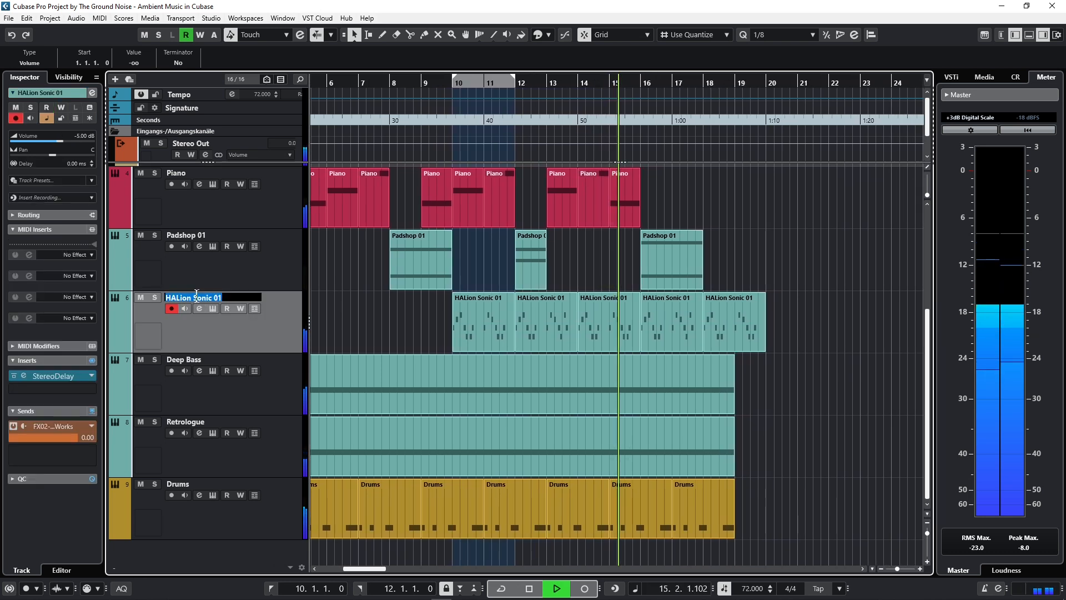
{"action": "type", "text": "Melo"}
{"action": "key", "text": "Return"}
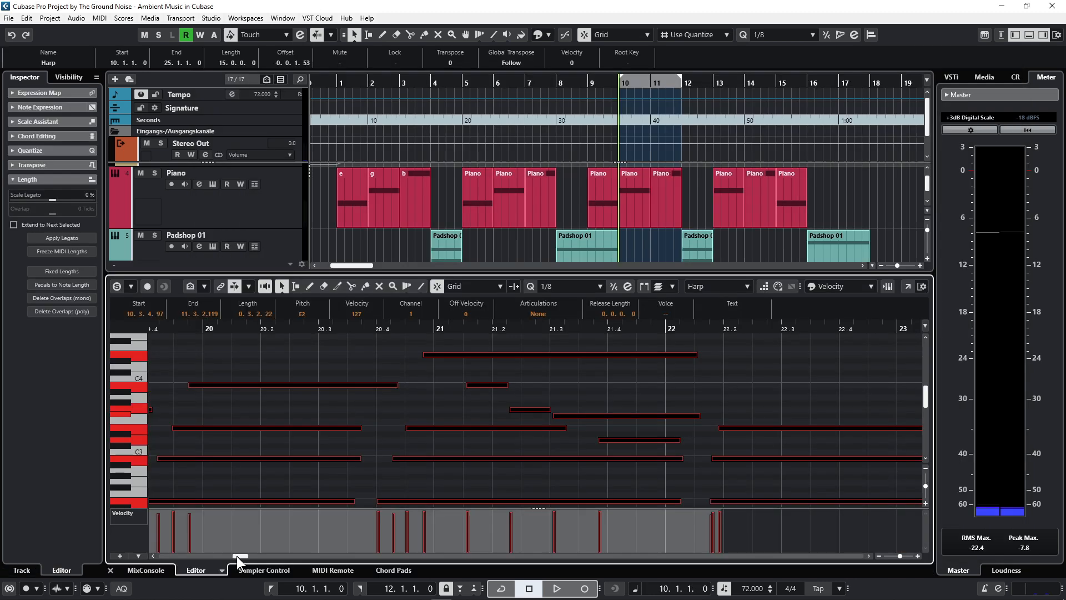
Step: Lower the velocities of the Harp part's notes, bringing the first selected note to 70, and play the result
{"action": "left_click_drag", "start_coordinate": [237, 555], "coordinate": [219, 555]}
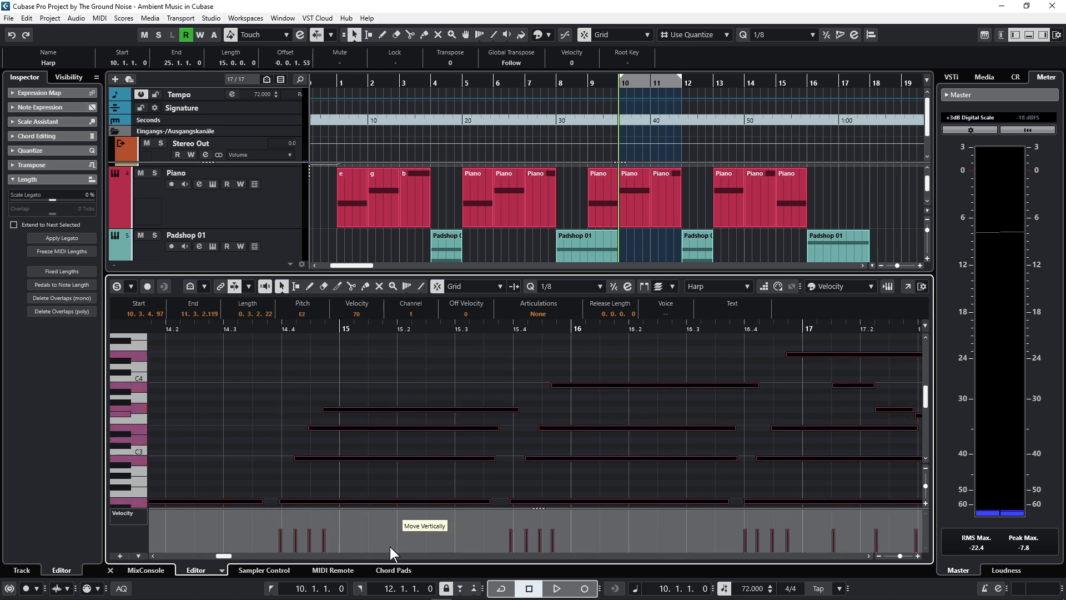
{"action": "key", "text": "space"}
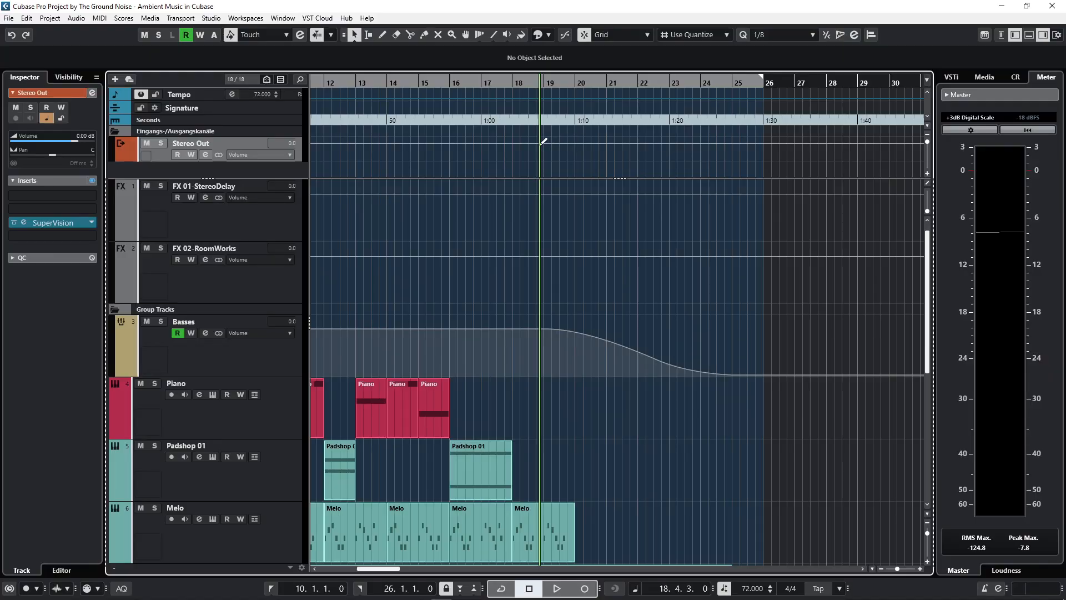
Step: Add a 0 dB volume automation point on Stereo Out at 19.1.1
{"action": "left_click", "coordinate": [545, 143]}
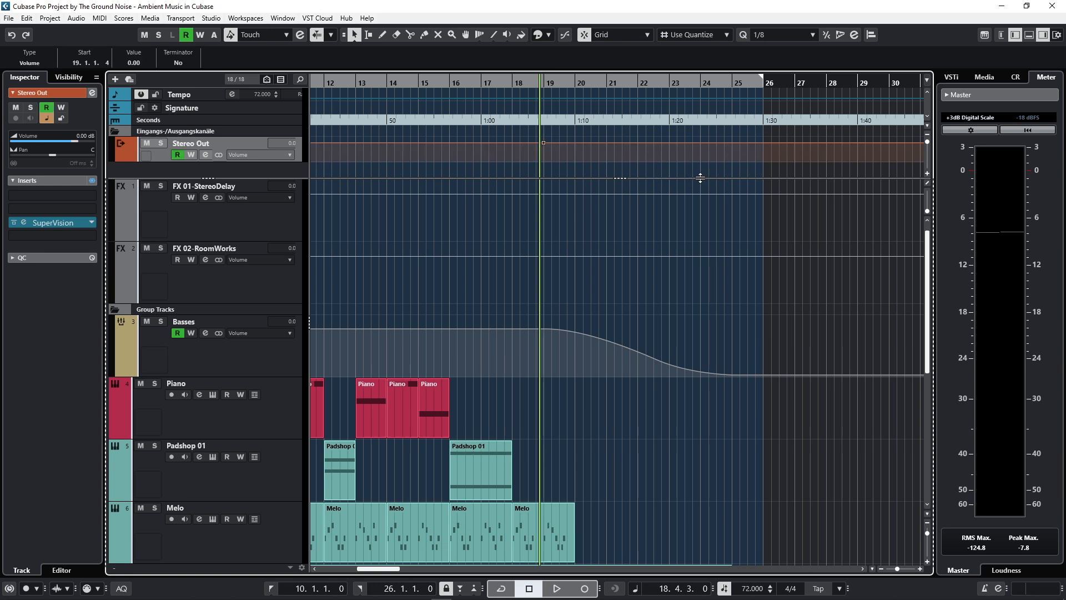
{"action": "left_click_drag", "start_coordinate": [928, 244], "coordinate": [929, 271]}
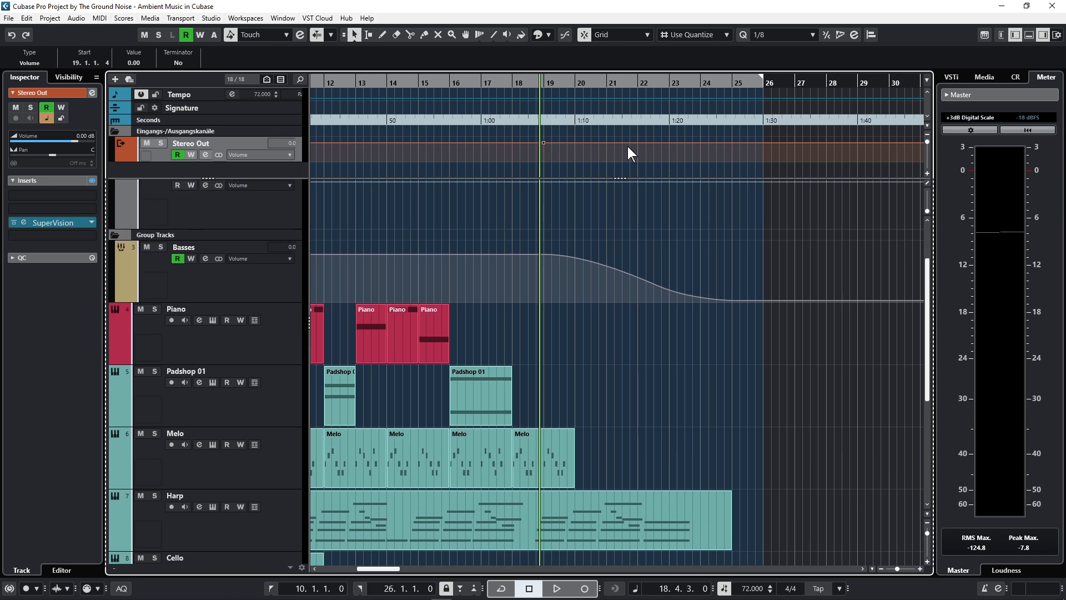